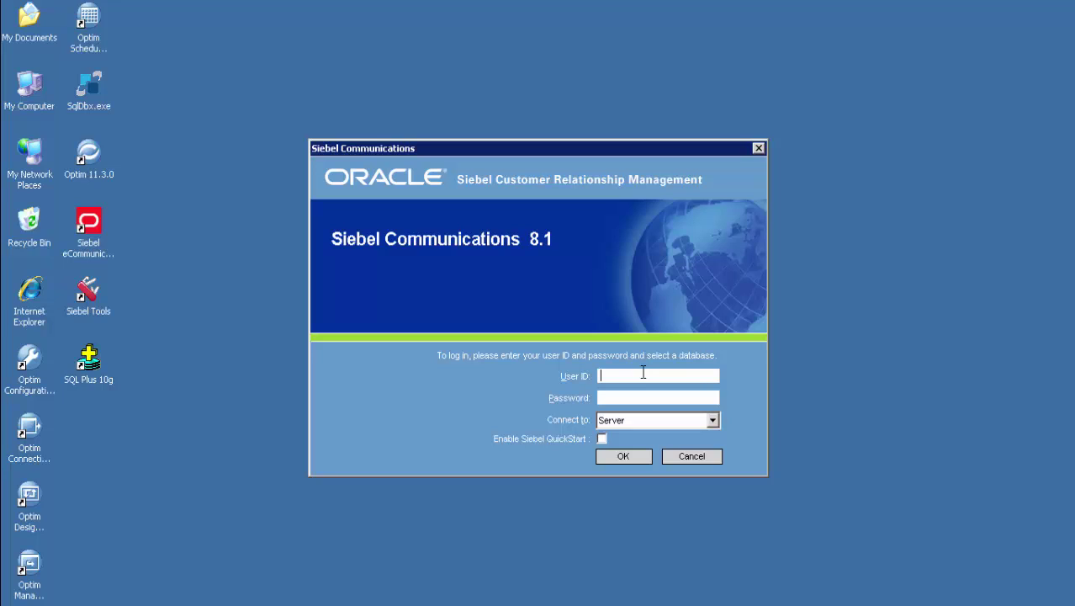
Log in to Siebel with the admin user ID and open Service Request > Service Requests List.
{"action": "key", "text": "Tab"}
{"action": "key", "text": "Return"}
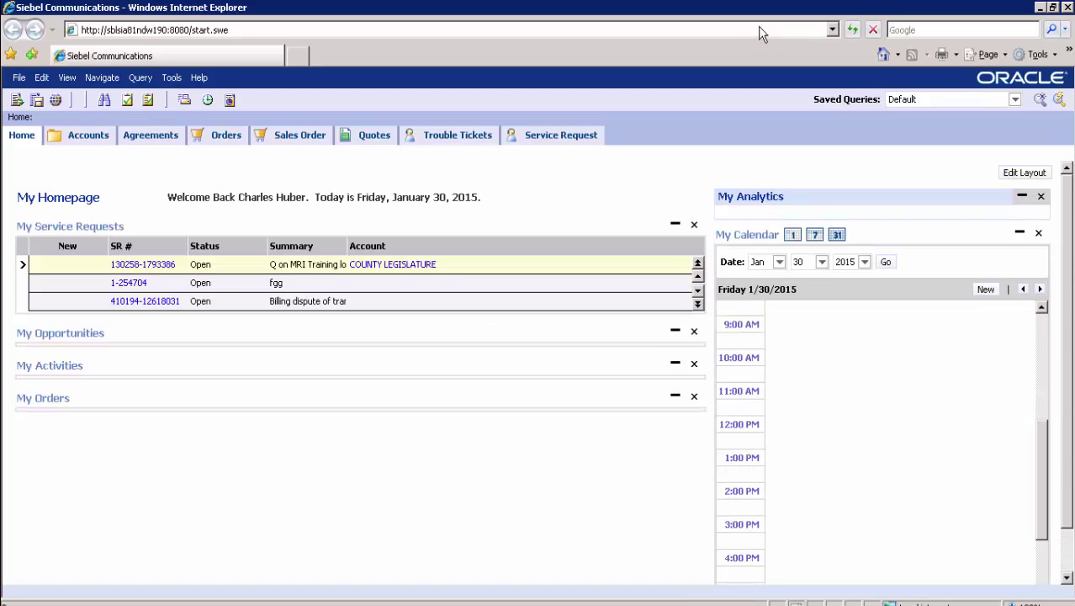
{"action": "left_click", "coordinate": [551, 136]}
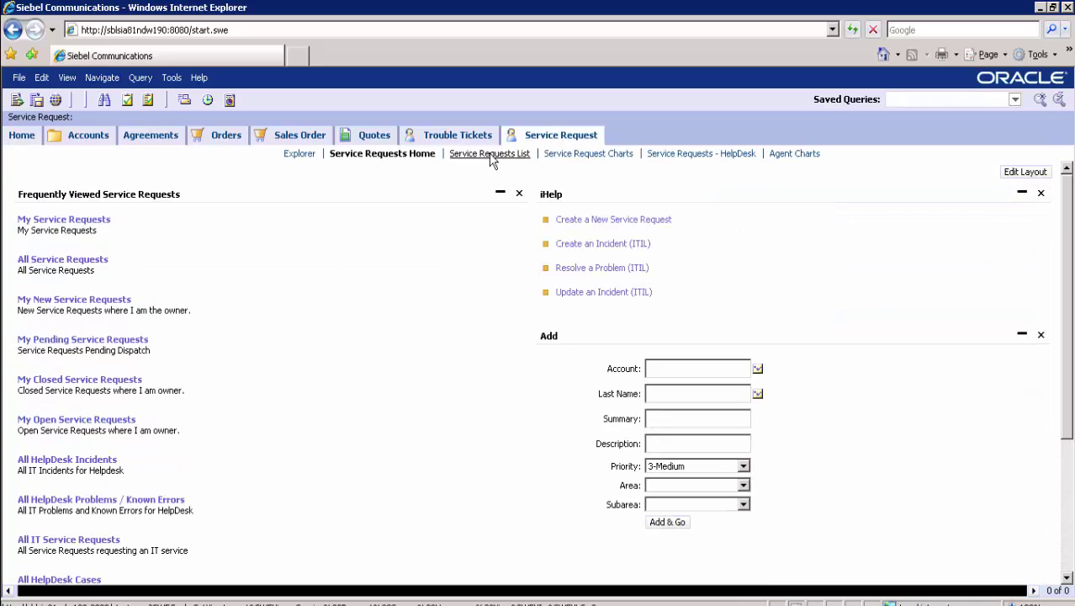
{"action": "left_click", "coordinate": [490, 155]}
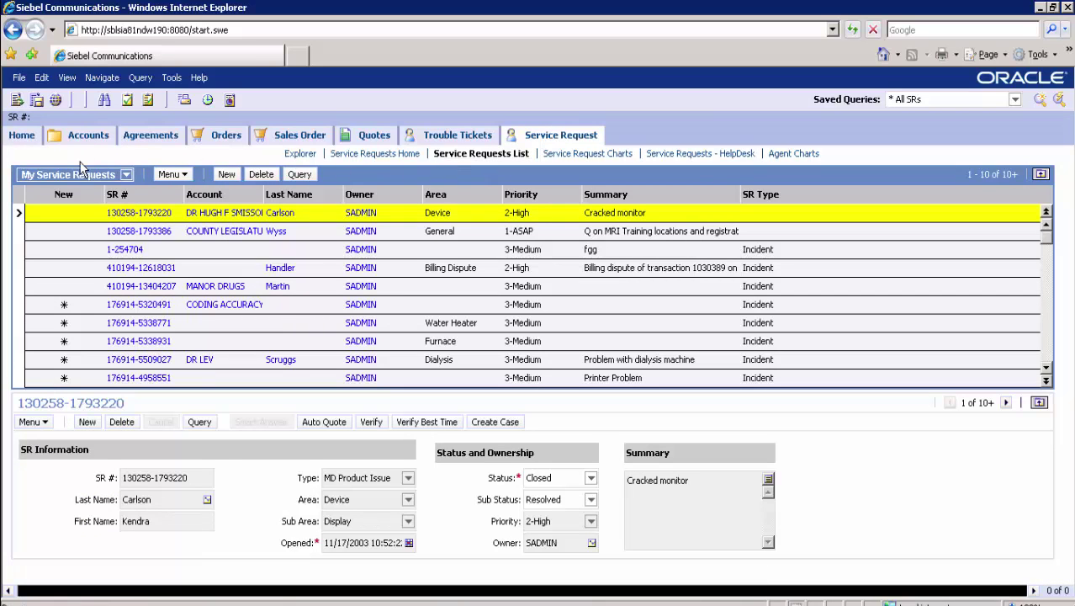
Switch to All Service Requests across Organizations and run a query for Status Open.
{"action": "left_click", "coordinate": [125, 174]}
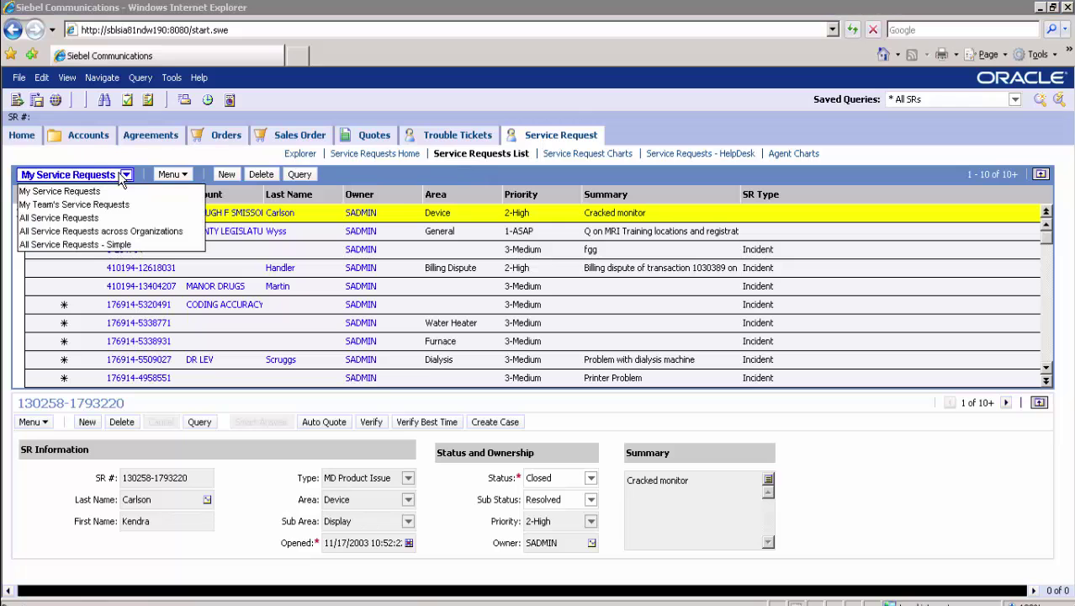
{"action": "left_click", "coordinate": [110, 227]}
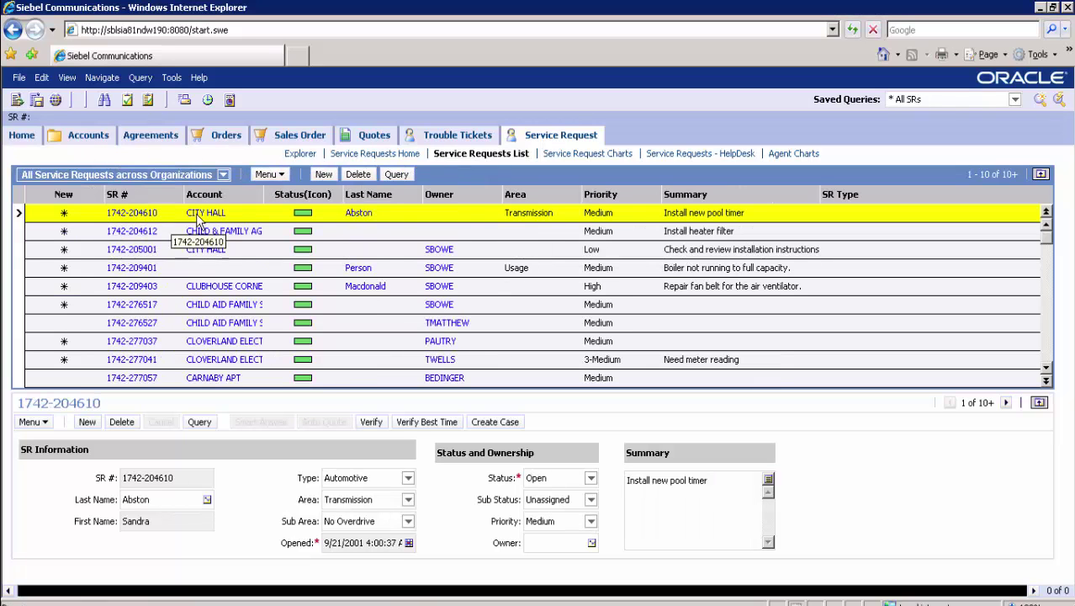
{"action": "left_click", "coordinate": [398, 176]}
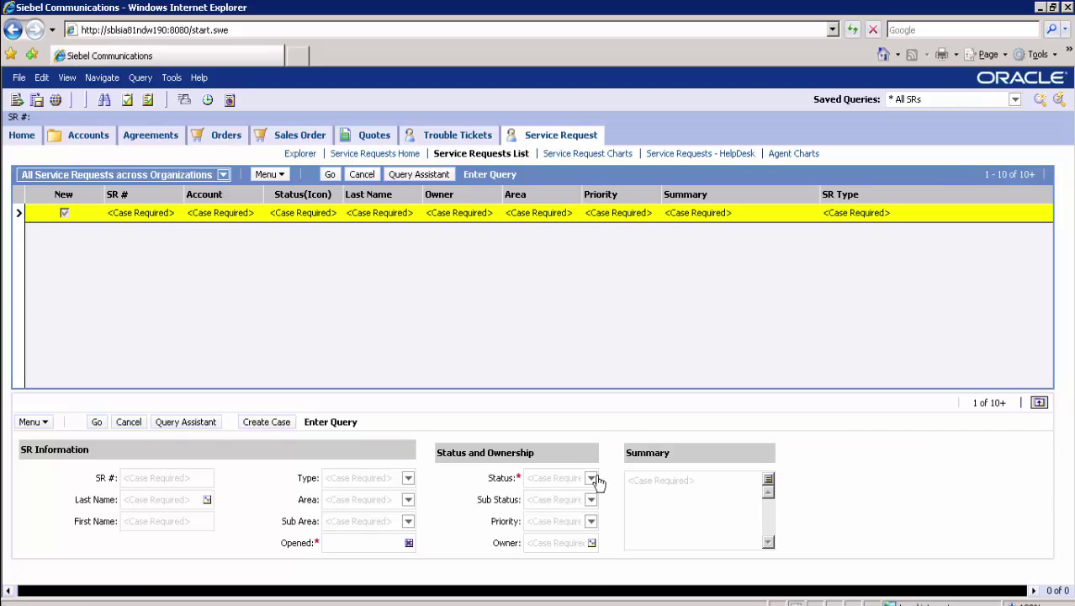
{"action": "left_click", "coordinate": [591, 477]}
{"action": "left_click", "coordinate": [558, 495]}
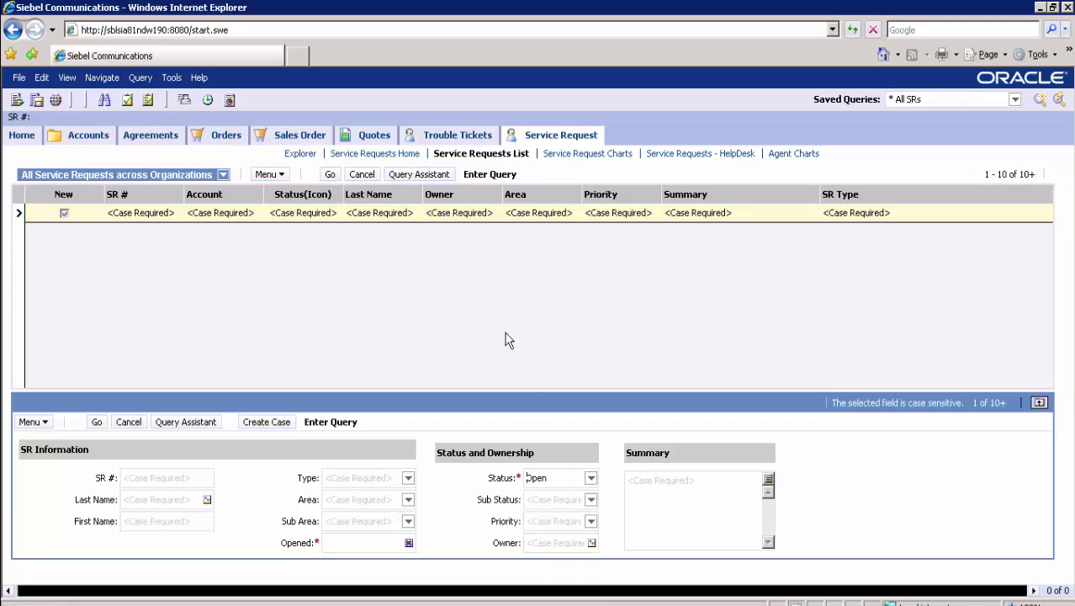
{"action": "left_click", "coordinate": [331, 174]}
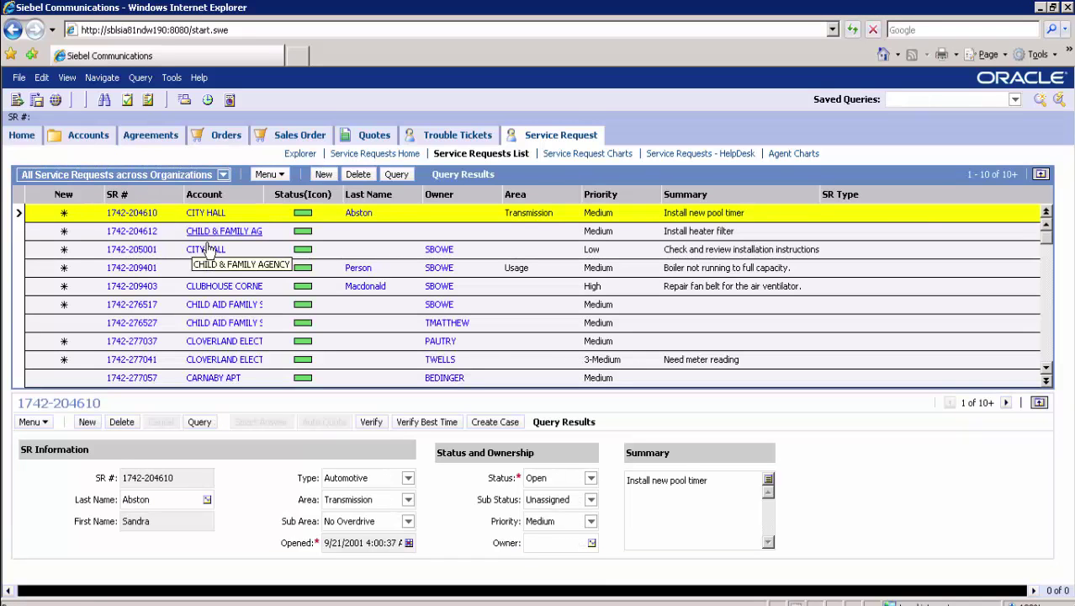
{"action": "left_click", "coordinate": [138, 213]}
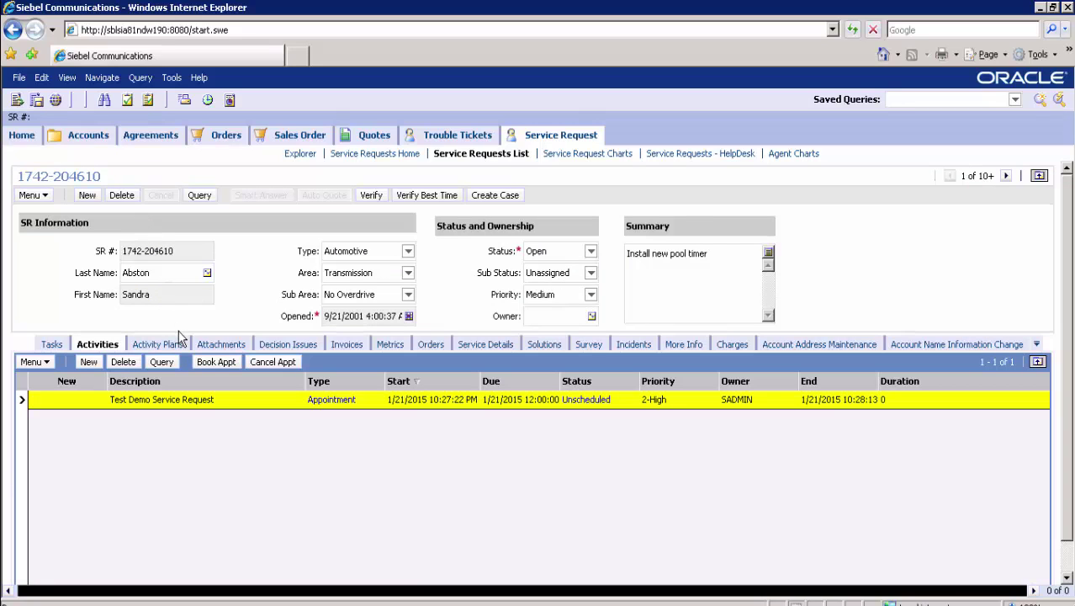
{"action": "left_click", "coordinate": [214, 345]}
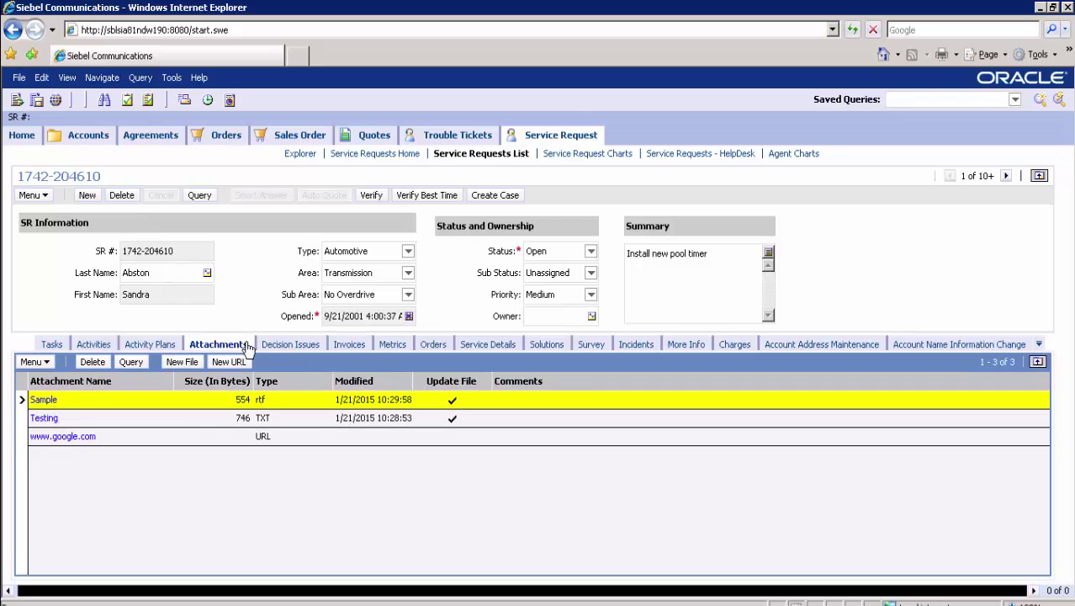
{"action": "left_click", "coordinate": [355, 348]}
{"action": "left_click", "coordinate": [429, 345]}
{"action": "left_click", "coordinate": [724, 353]}
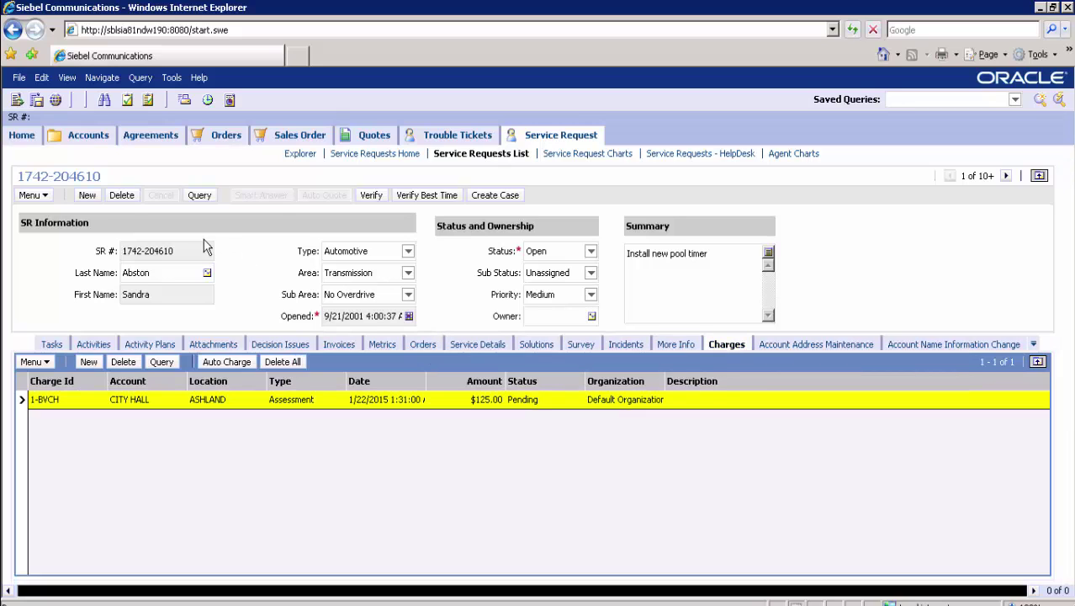
{"action": "left_click", "coordinate": [129, 255]}
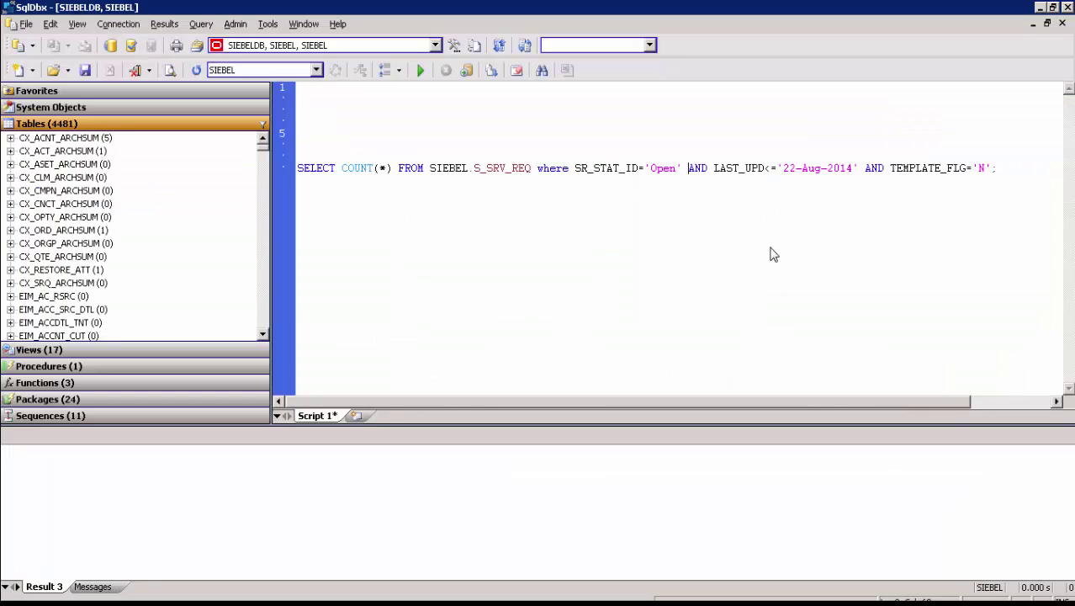
Run the S_SRV_REQ count query, check the 1,147 result, and close SqlDbx.
{"action": "key", "text": "Down"}
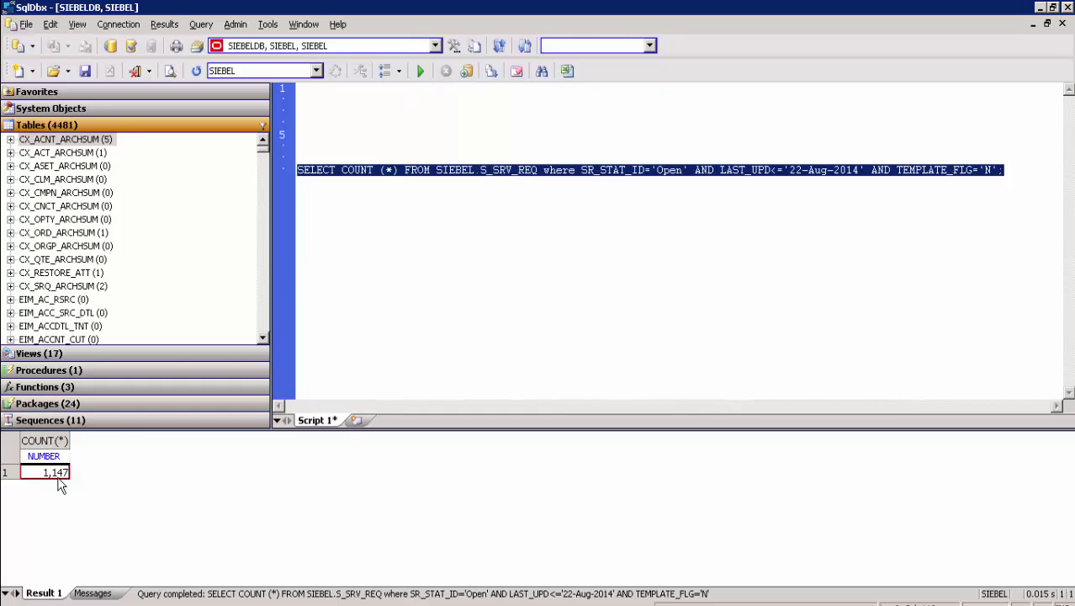
{"action": "left_click", "coordinate": [57, 476]}
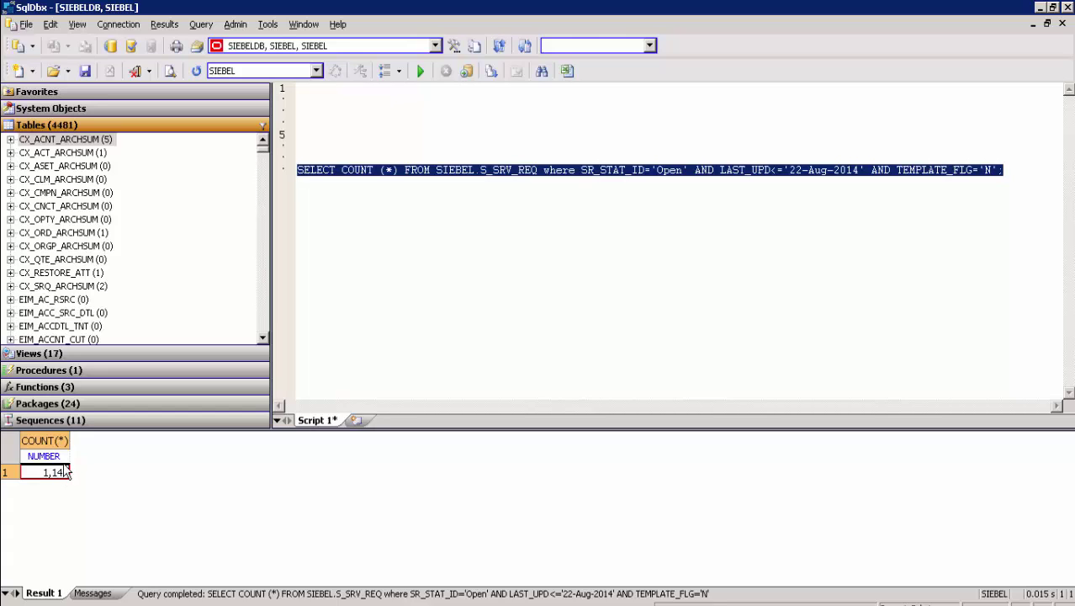
{"action": "left_click", "coordinate": [1064, 7]}
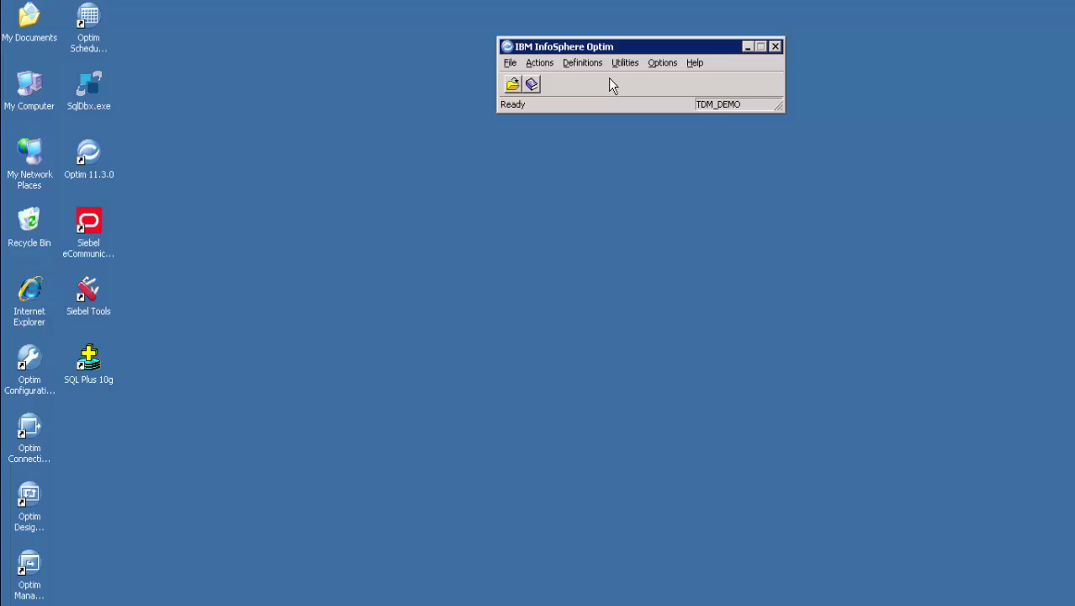
Open the SBLSIA81.EADSRVREQ access definition from the Open toolbar list.
{"action": "left_click", "coordinate": [513, 84]}
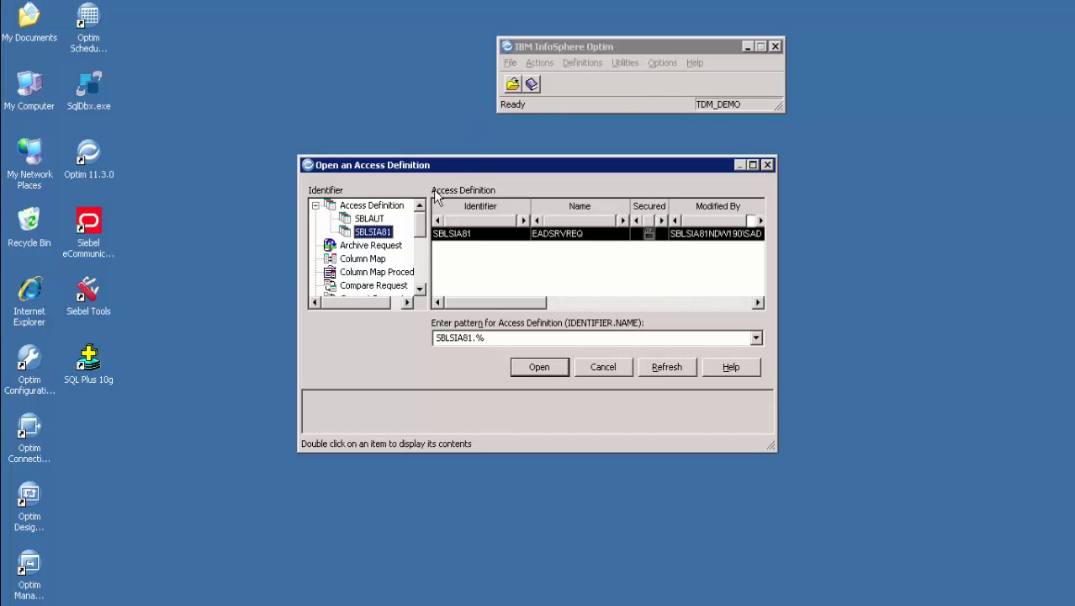
{"action": "double_click", "coordinate": [444, 235]}
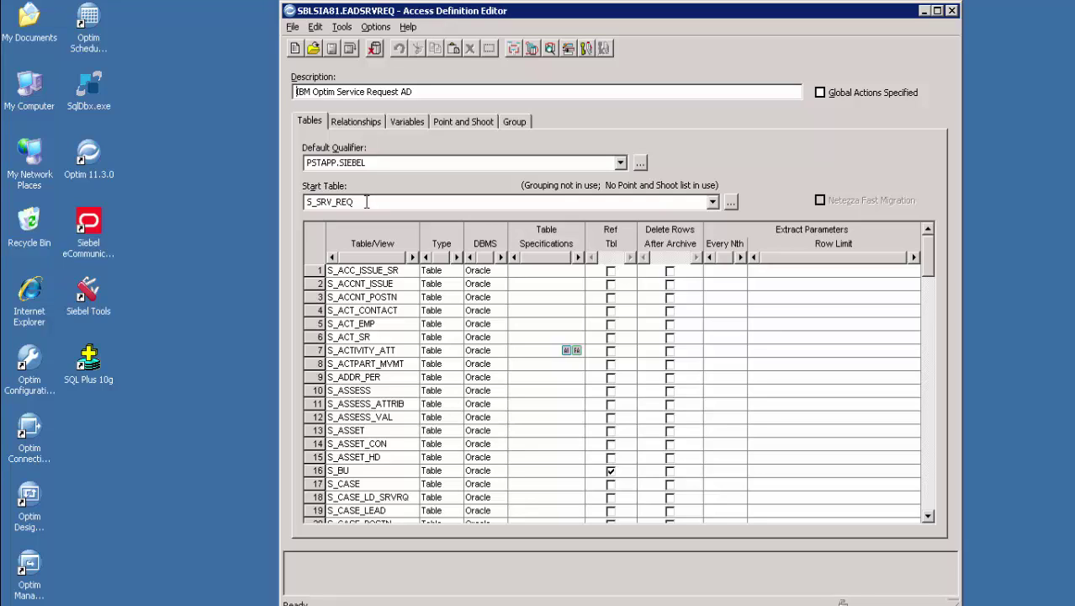
Check the start table name S_SRV_REQ, then scroll the Tables grid down to row 103.
{"action": "double_click", "coordinate": [366, 202]}
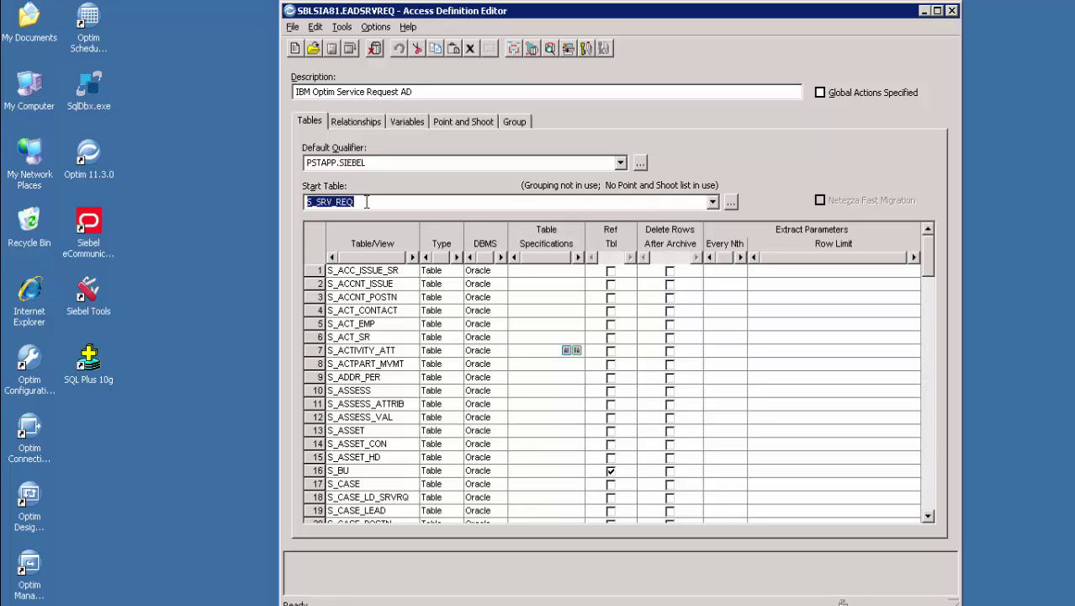
{"action": "left_click", "coordinate": [528, 311]}
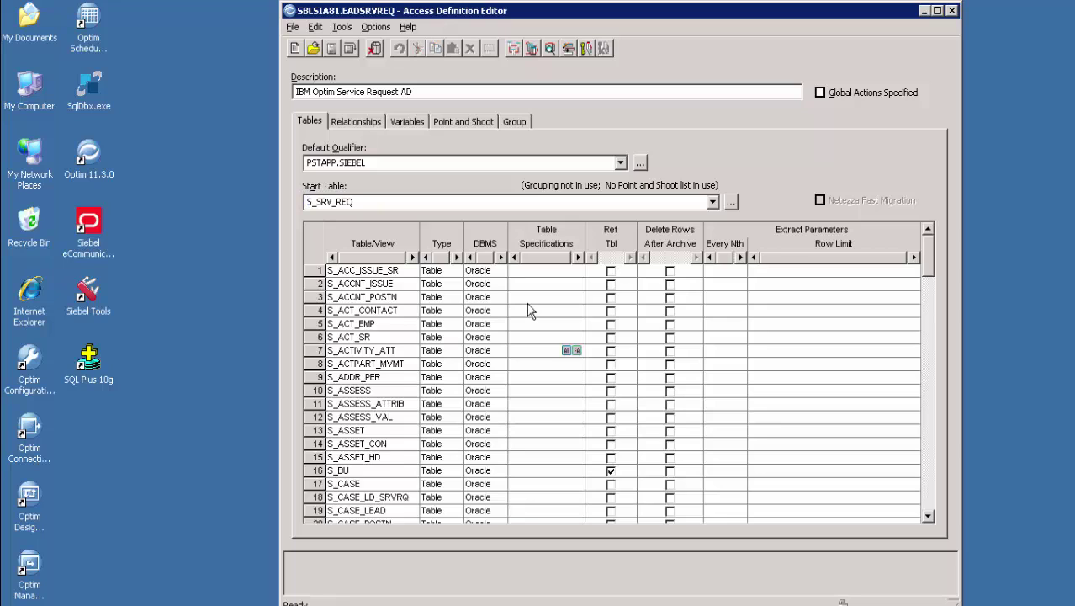
{"action": "scroll", "coordinate": [528, 311], "scroll_direction": "down", "scroll_amount": 20}
{"action": "scroll", "coordinate": [529, 312], "scroll_direction": "down", "scroll_amount": 4}
{"action": "scroll", "coordinate": [532, 362], "scroll_direction": "down", "scroll_amount": 2}
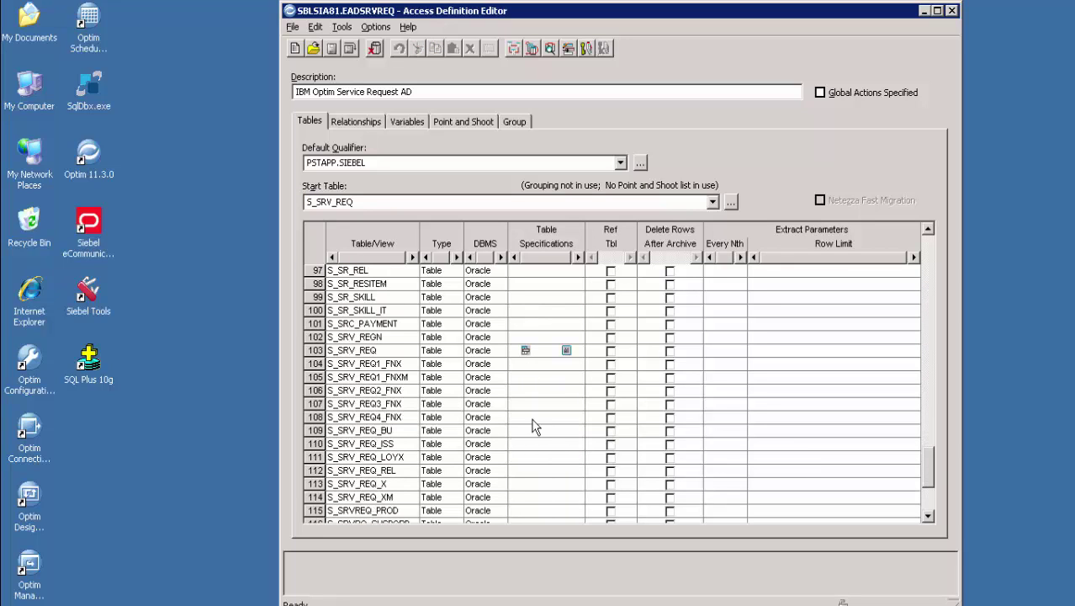
{"action": "left_click", "coordinate": [474, 337]}
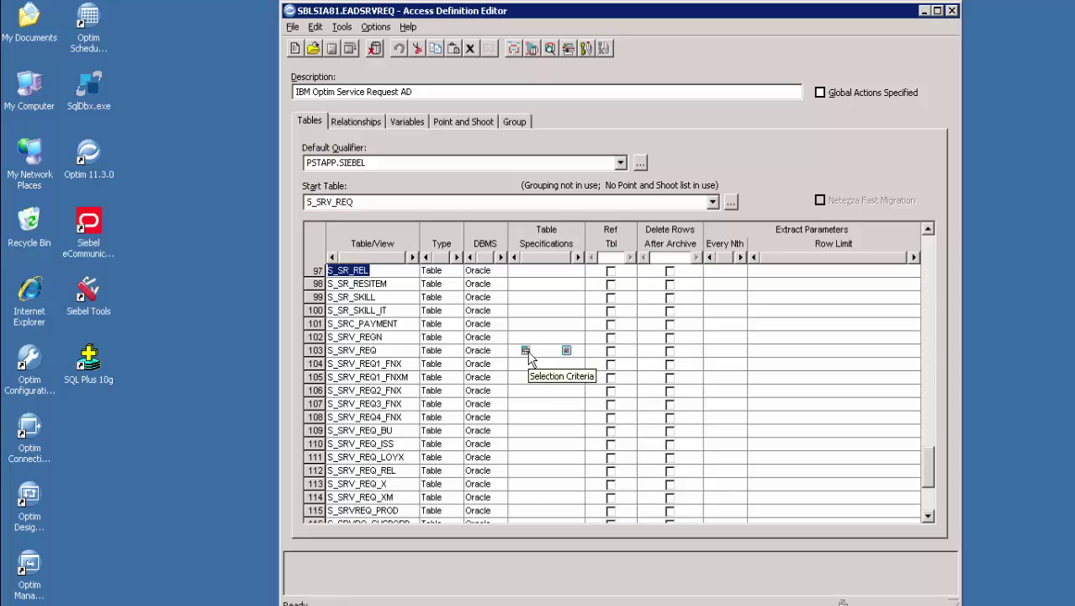
Open S_SRV_REQ's selection criteria and sort the columns descending so criteria columns come first.
{"action": "left_click", "coordinate": [525, 351]}
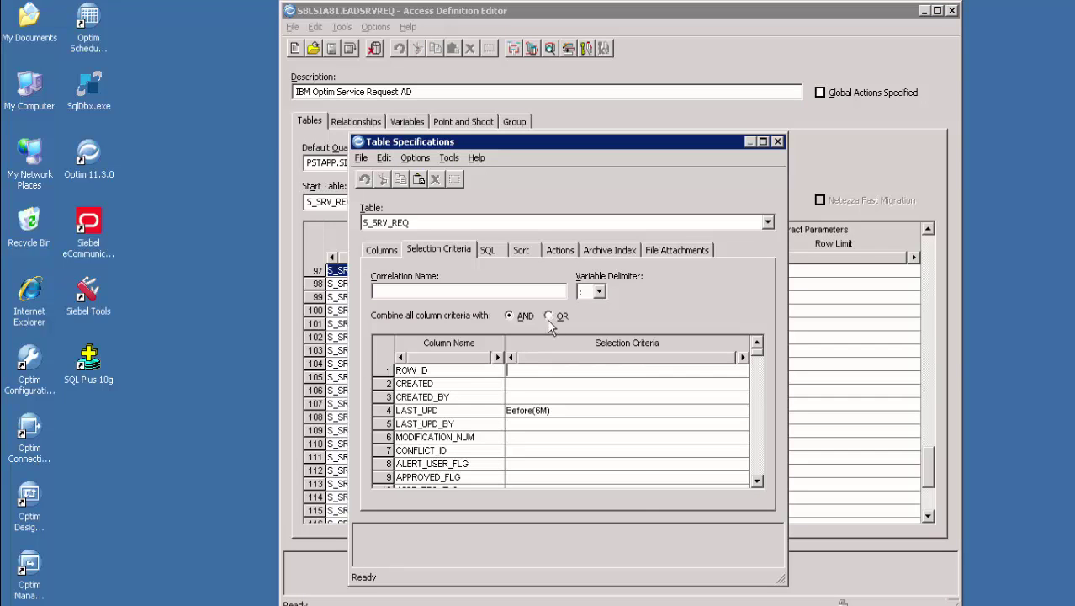
{"action": "right_click", "coordinate": [534, 339]}
{"action": "mouse_move", "coordinate": [626, 378]}
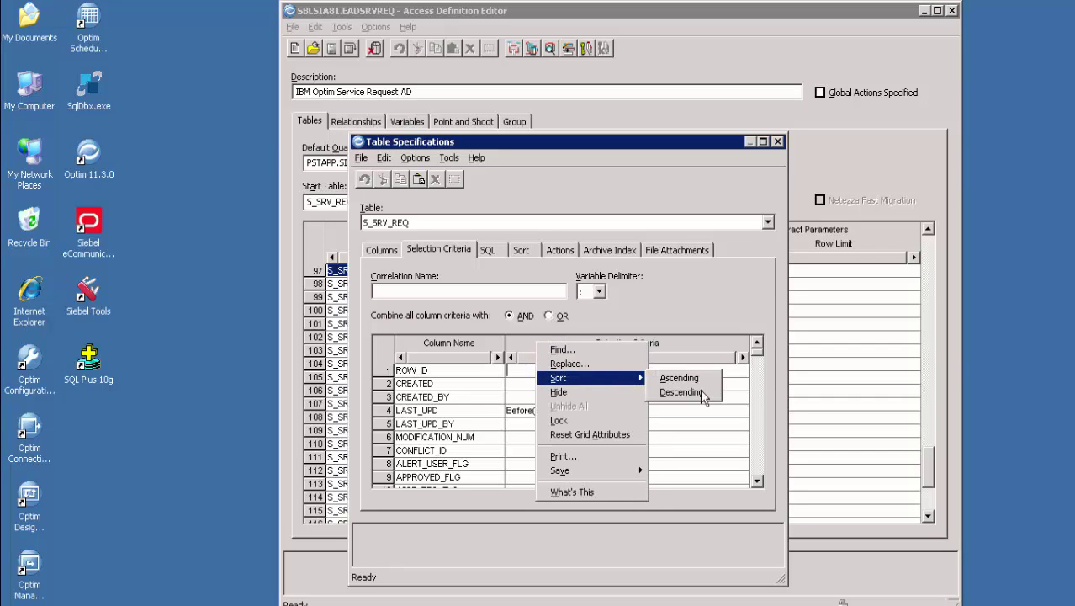
{"action": "left_click", "coordinate": [683, 392]}
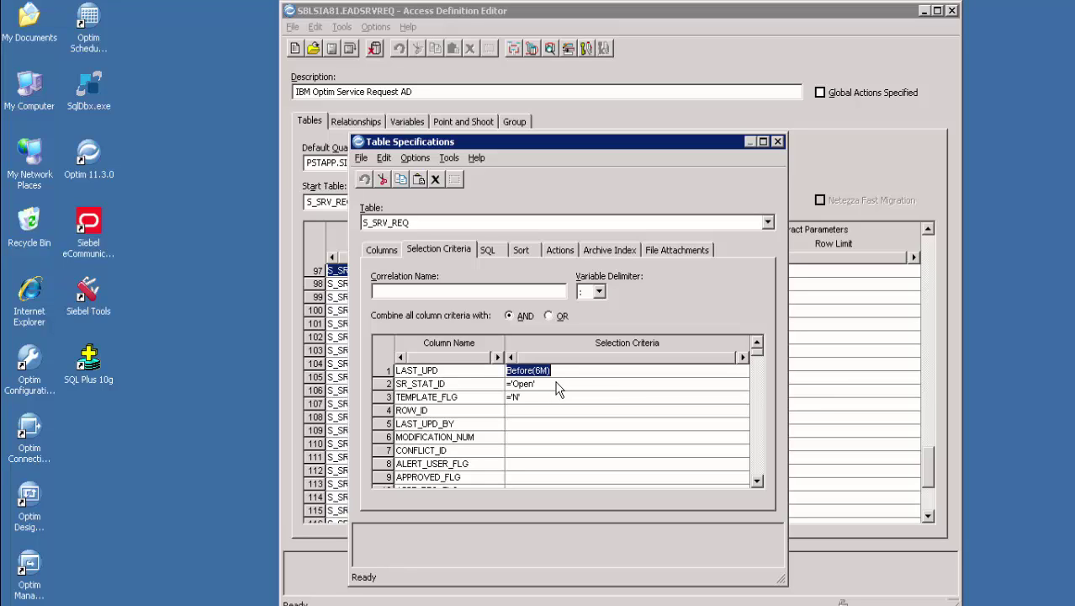
Review the SQL criteria, close the table specifications, and show the Relationships list.
{"action": "left_click", "coordinate": [486, 251]}
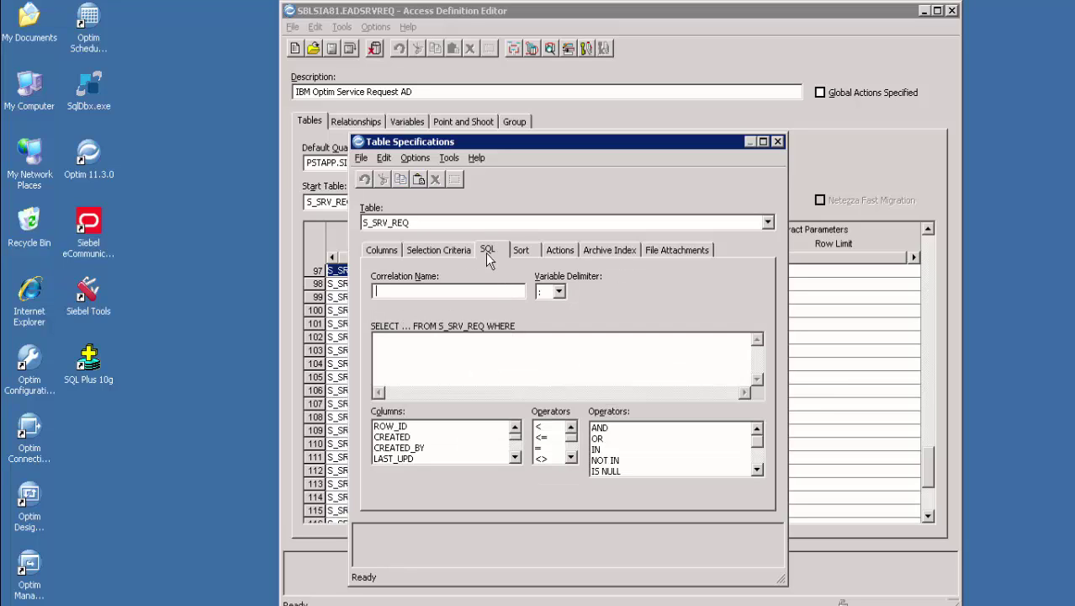
{"action": "left_click", "coordinate": [777, 141]}
{"action": "left_click", "coordinate": [355, 121]}
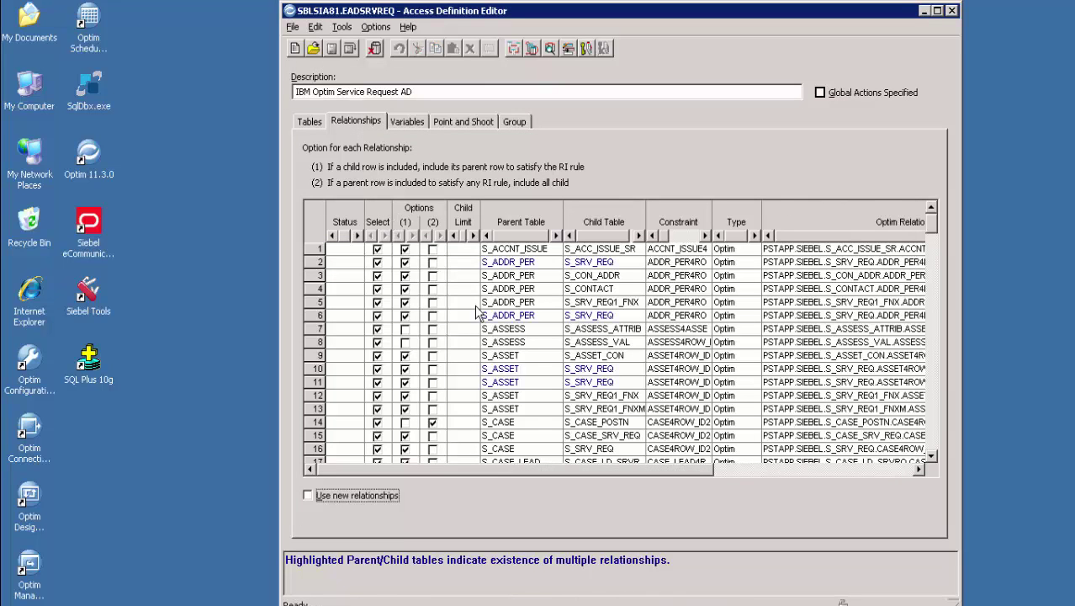
{"action": "scroll", "coordinate": [476, 312], "scroll_direction": "down", "scroll_amount": 5}
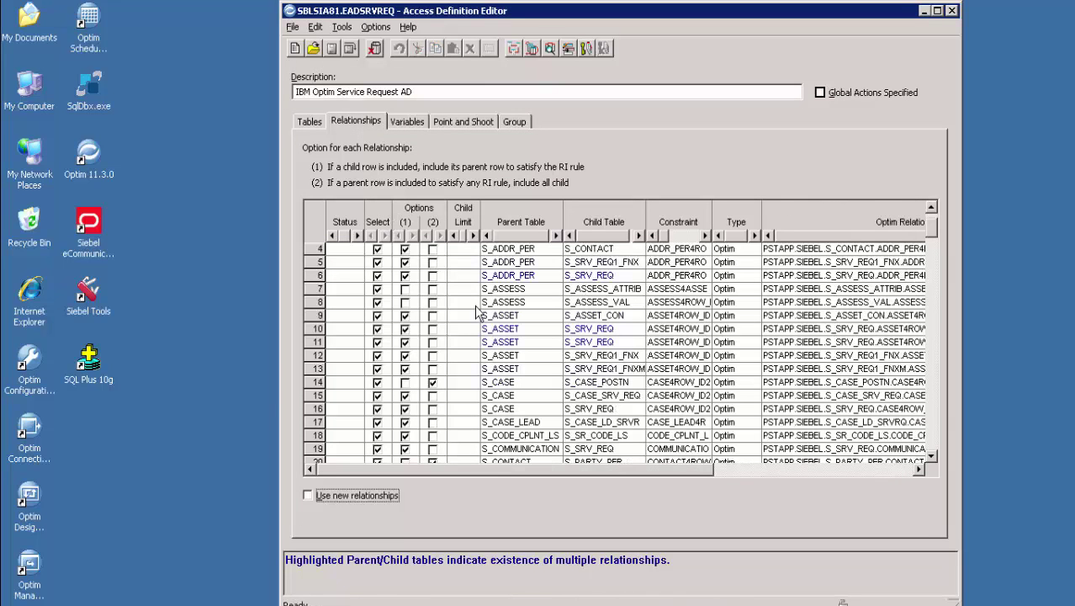
{"action": "scroll", "coordinate": [476, 312], "scroll_direction": "down", "scroll_amount": 4}
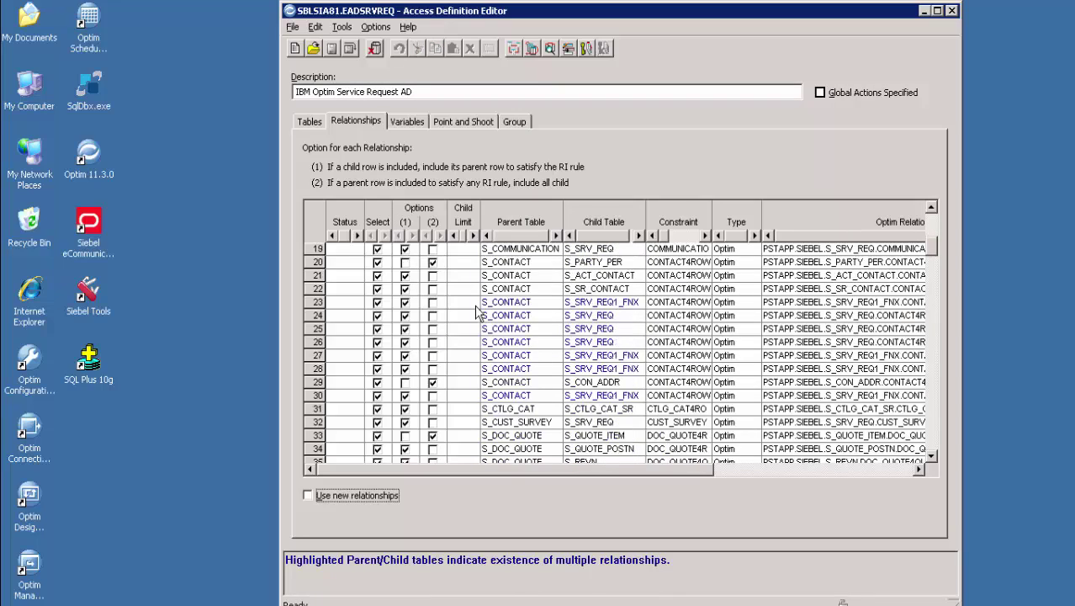
{"action": "scroll", "coordinate": [476, 311], "scroll_direction": "down", "scroll_amount": 8}
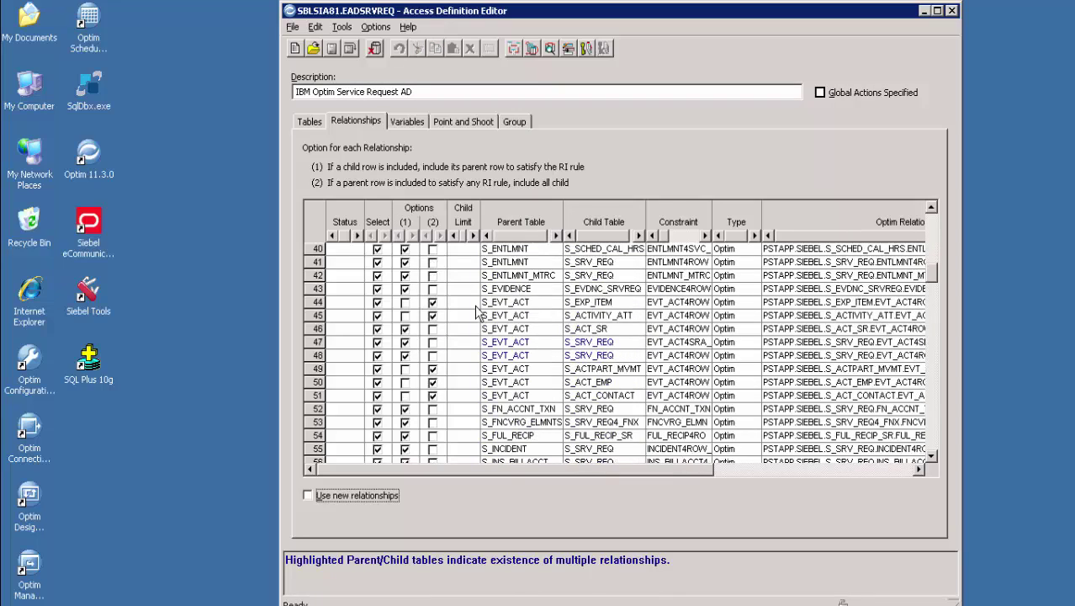
{"action": "scroll", "coordinate": [476, 311], "scroll_direction": "down", "scroll_amount": 6}
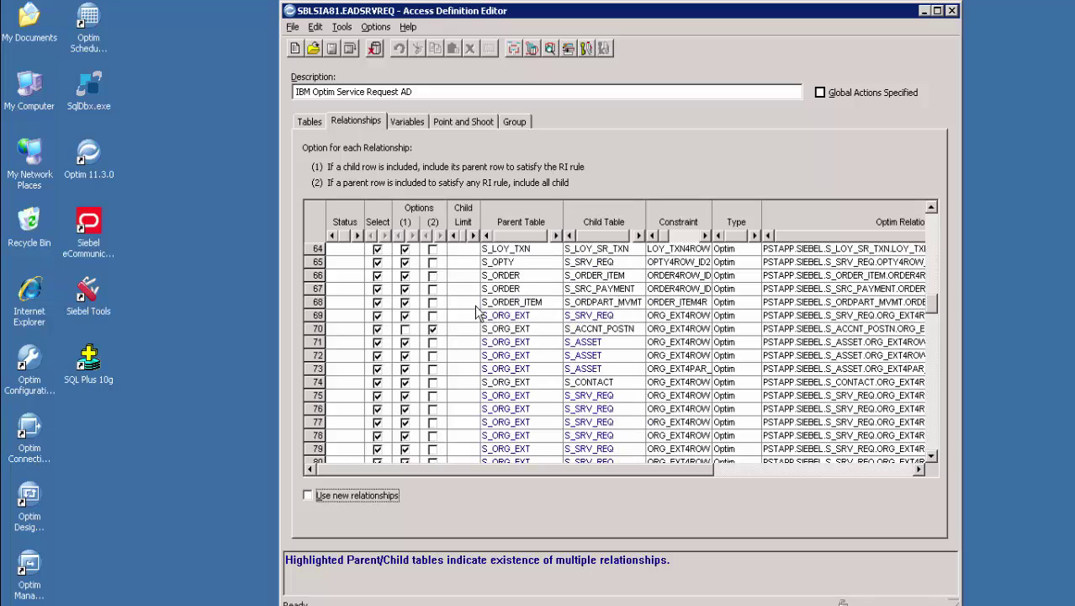
{"action": "scroll", "coordinate": [476, 312], "scroll_direction": "down", "scroll_amount": 8}
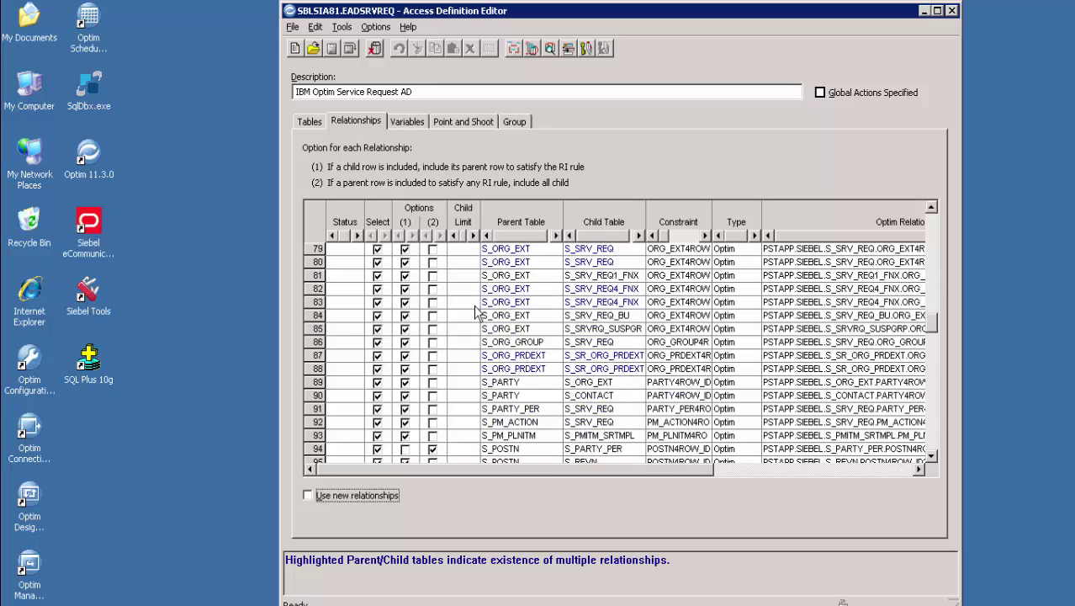
{"action": "scroll", "coordinate": [476, 311], "scroll_direction": "down", "scroll_amount": 7}
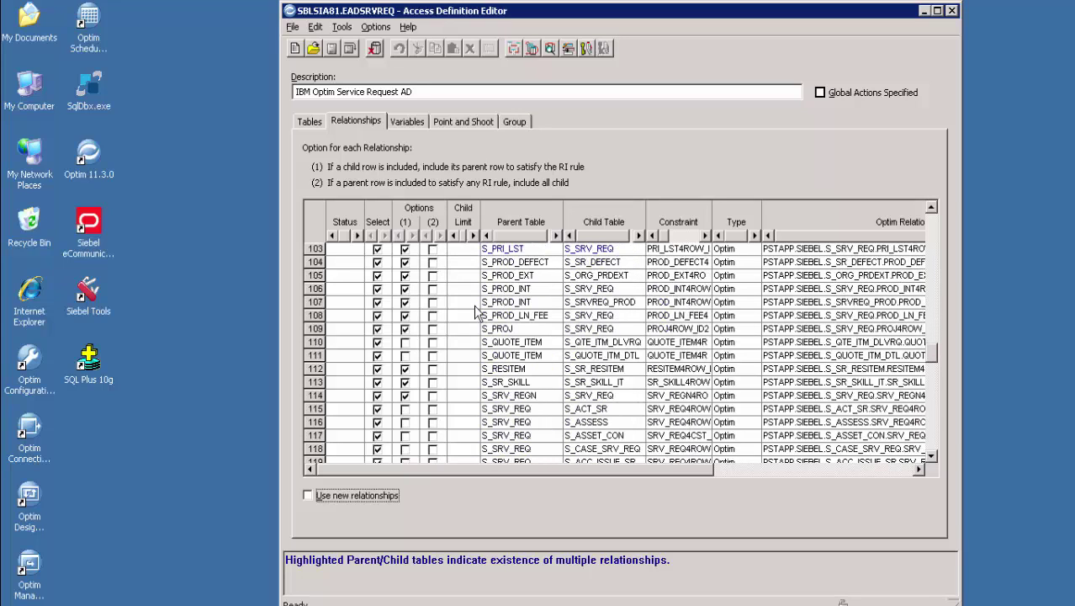
{"action": "scroll", "coordinate": [476, 312], "scroll_direction": "down", "scroll_amount": 6}
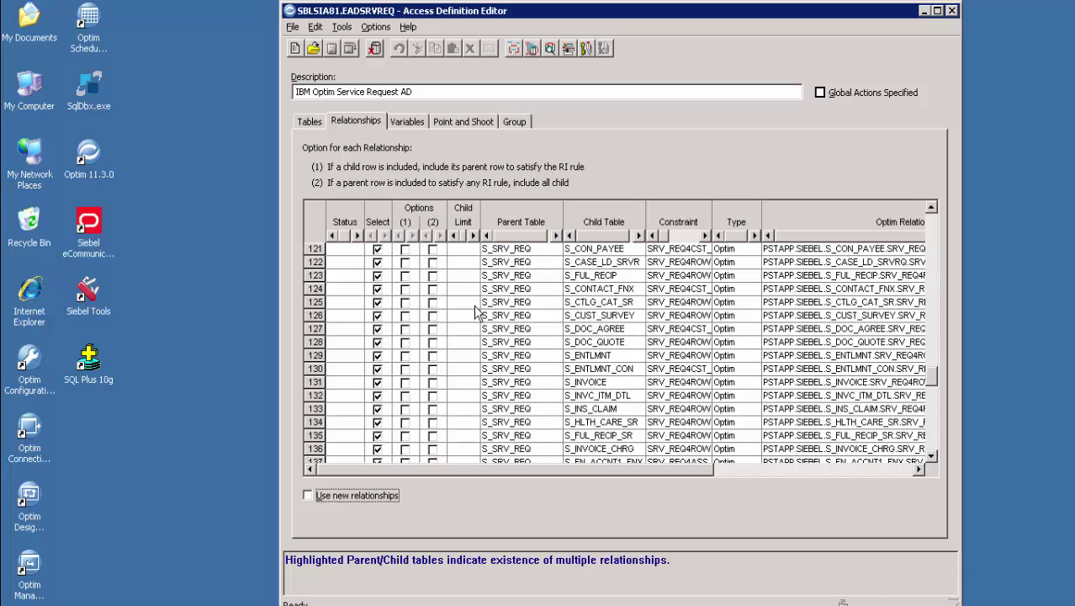
{"action": "scroll", "coordinate": [476, 312], "scroll_direction": "down", "scroll_amount": 6}
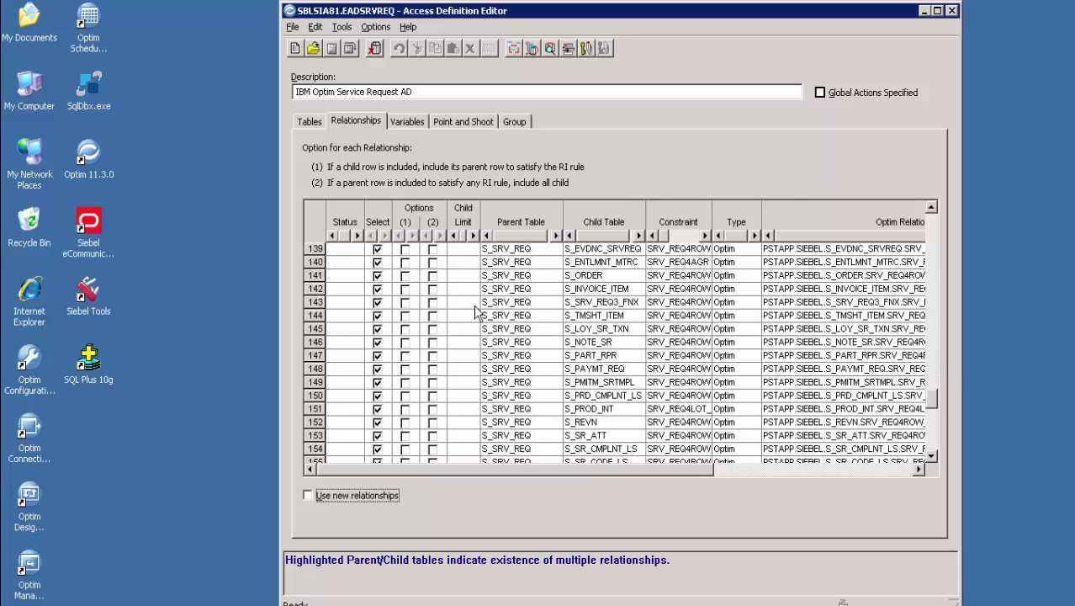
{"action": "scroll", "coordinate": [475, 313], "scroll_direction": "down", "scroll_amount": 7}
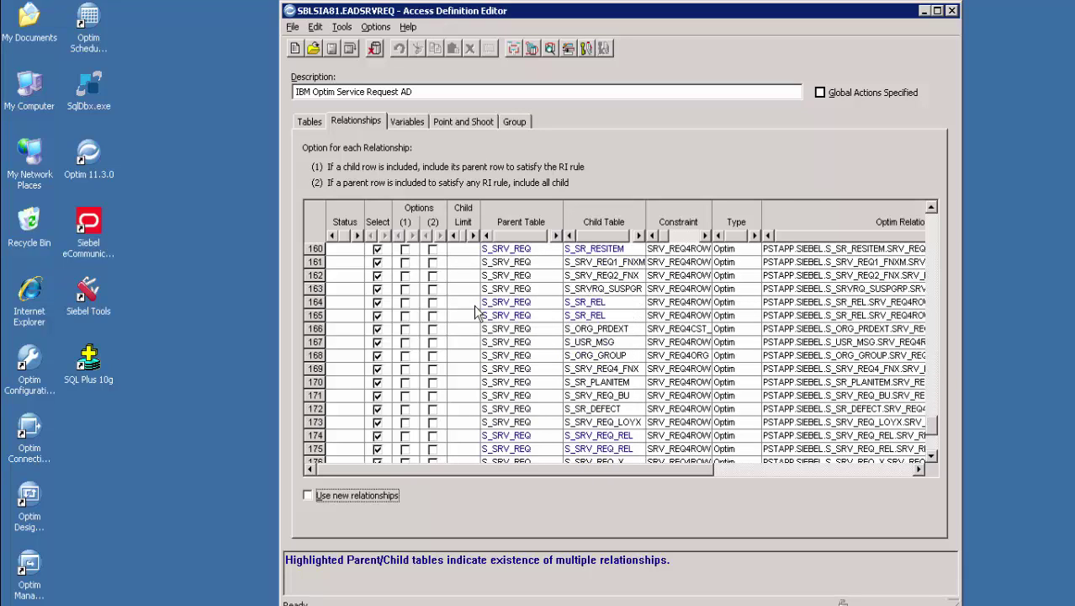
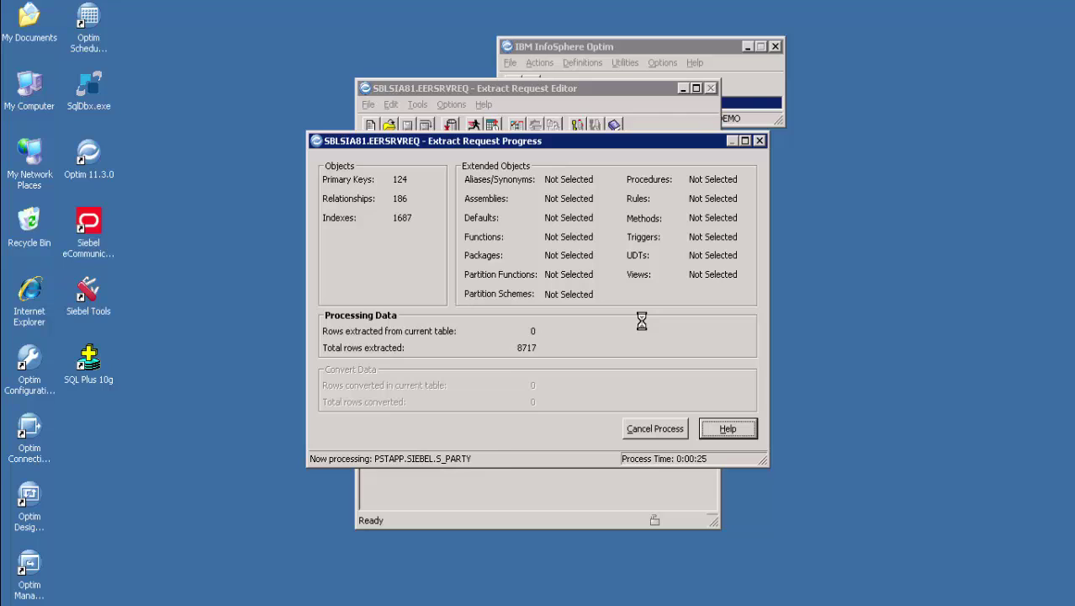
Maximize the finished Extract Process Report showing 124 tables and 12274 rows extracted.
{"action": "left_click", "coordinate": [755, 150]}
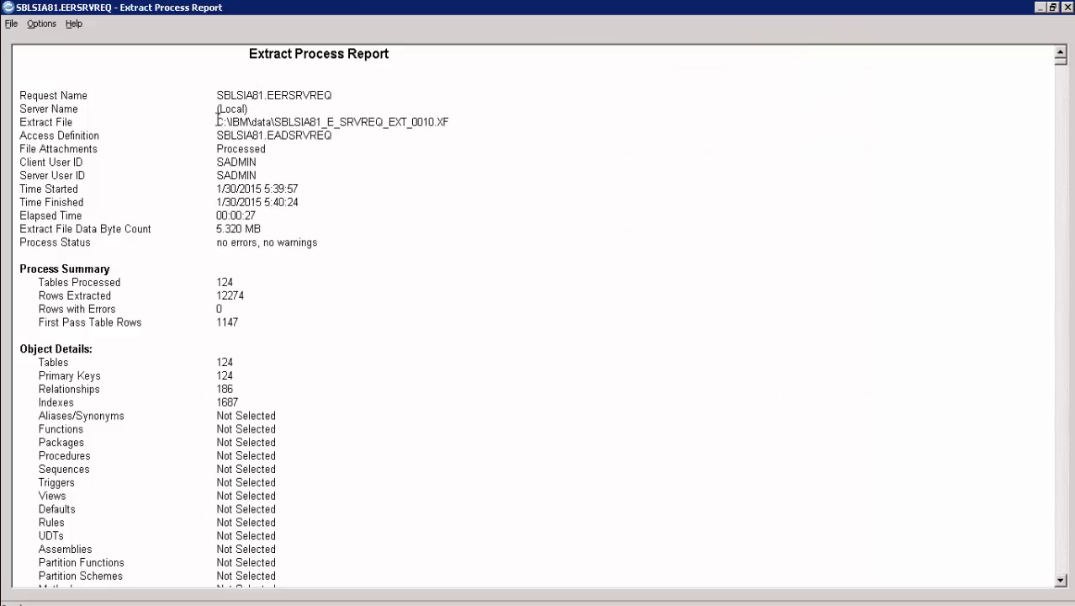
{"action": "left_click_drag", "start_coordinate": [217, 122], "coordinate": [449, 121]}
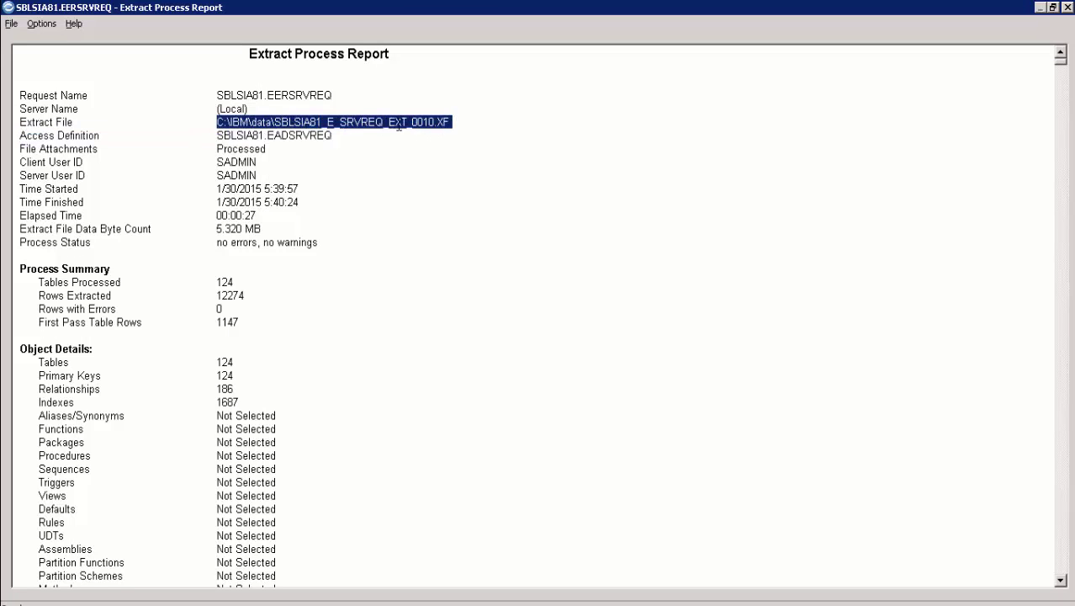
{"action": "left_click", "coordinate": [241, 148]}
{"action": "left_click_drag", "start_coordinate": [261, 148], "coordinate": [224, 149]}
{"action": "left_click_drag", "start_coordinate": [313, 243], "coordinate": [217, 243]}
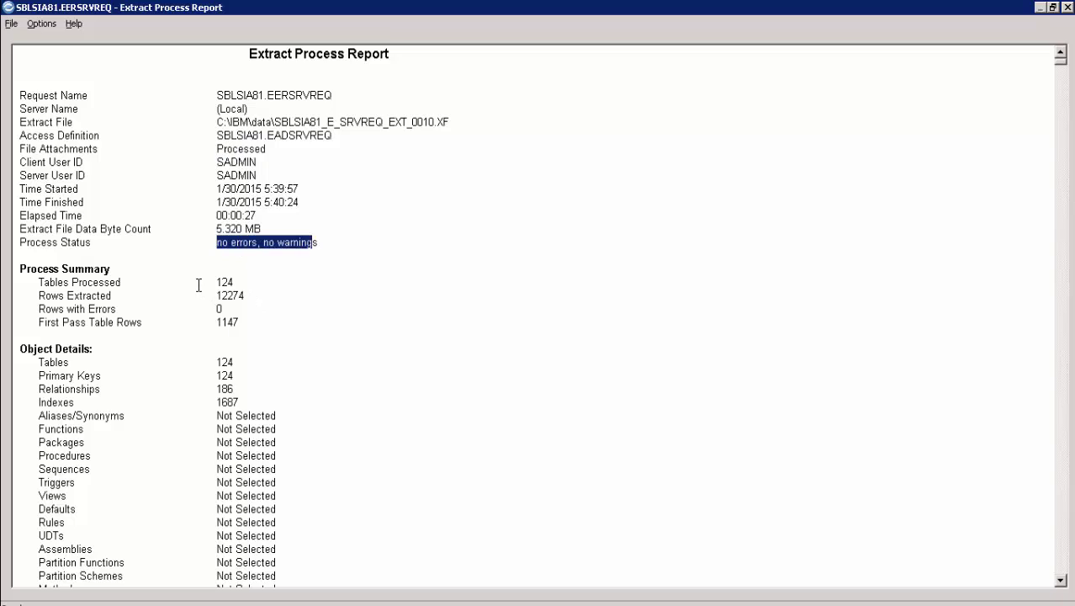
{"action": "left_click_drag", "start_coordinate": [215, 283], "coordinate": [263, 285]}
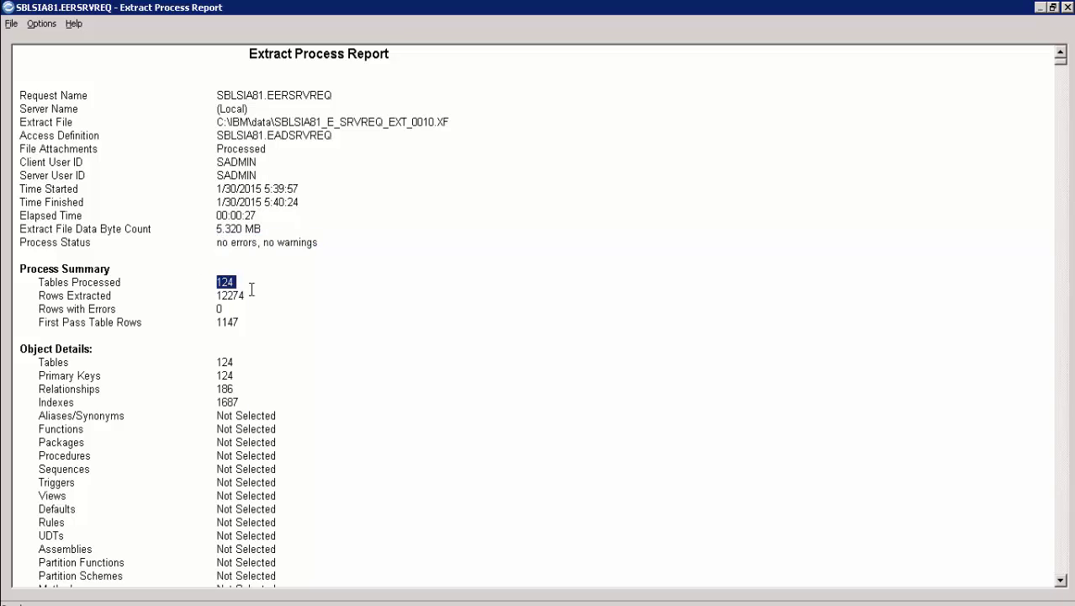
{"action": "left_click", "coordinate": [204, 293]}
{"action": "left_click_drag", "start_coordinate": [204, 292], "coordinate": [254, 300]}
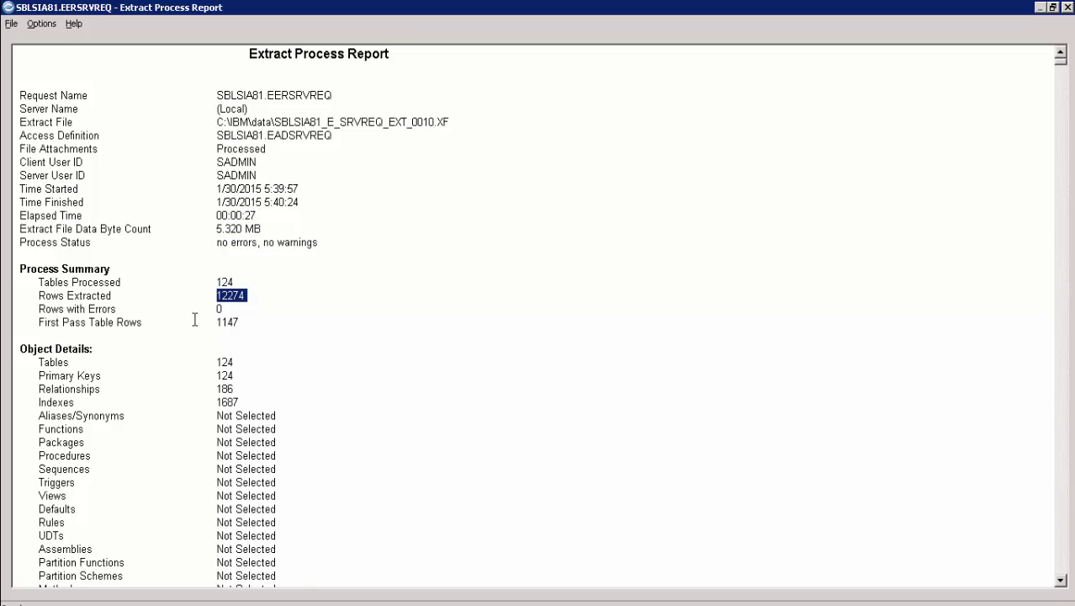
{"action": "left_click_drag", "start_coordinate": [194, 321], "coordinate": [244, 324]}
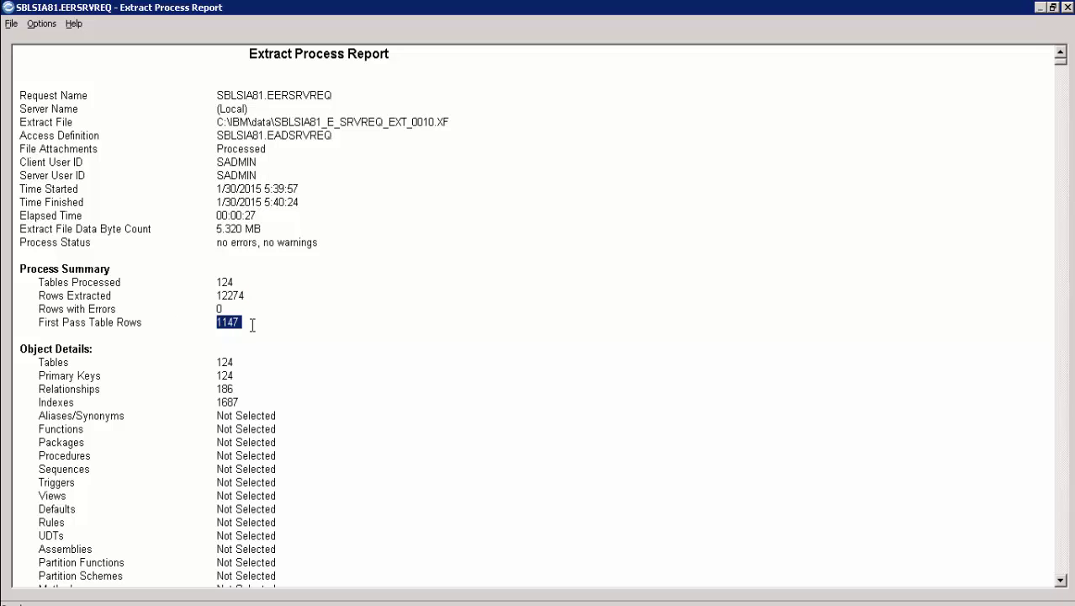
{"action": "scroll", "coordinate": [252, 325], "scroll_direction": "down", "scroll_amount": 12}
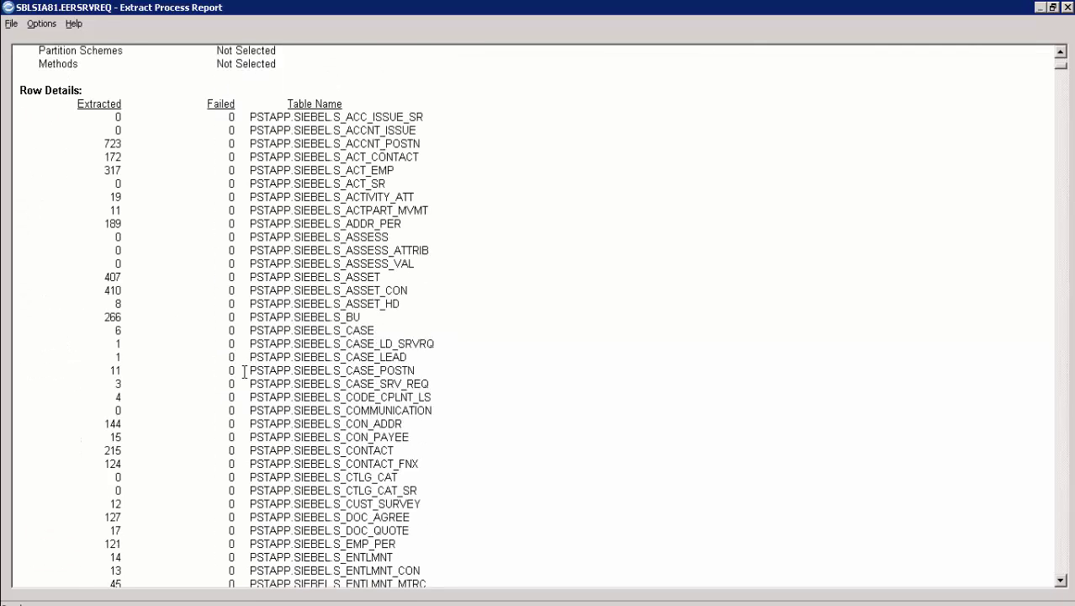
{"action": "scroll", "coordinate": [244, 371], "scroll_direction": "down", "scroll_amount": 19}
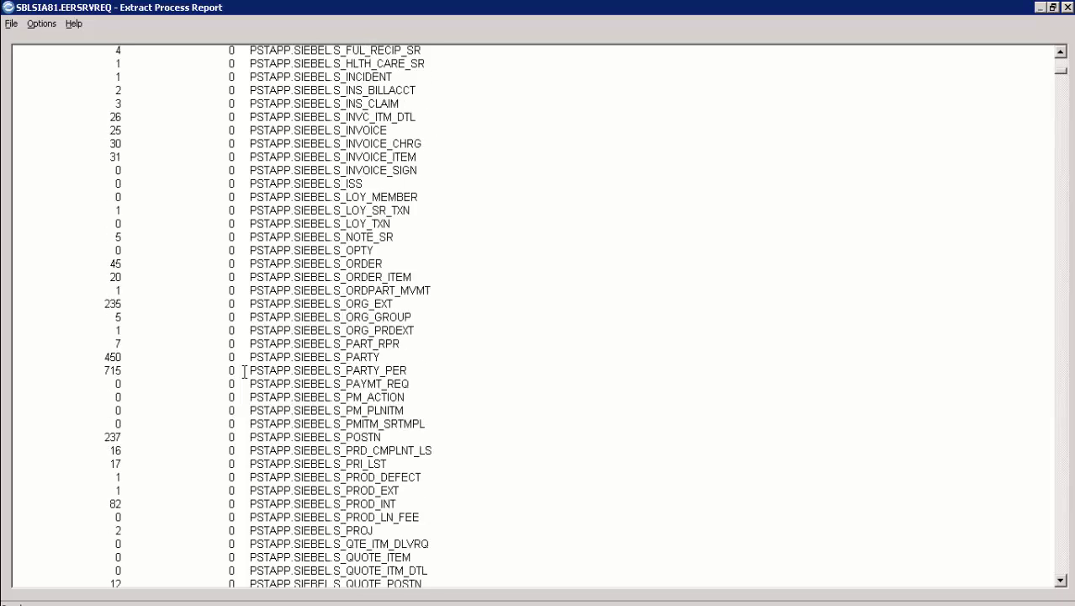
{"action": "scroll", "coordinate": [244, 371], "scroll_direction": "down", "scroll_amount": 6}
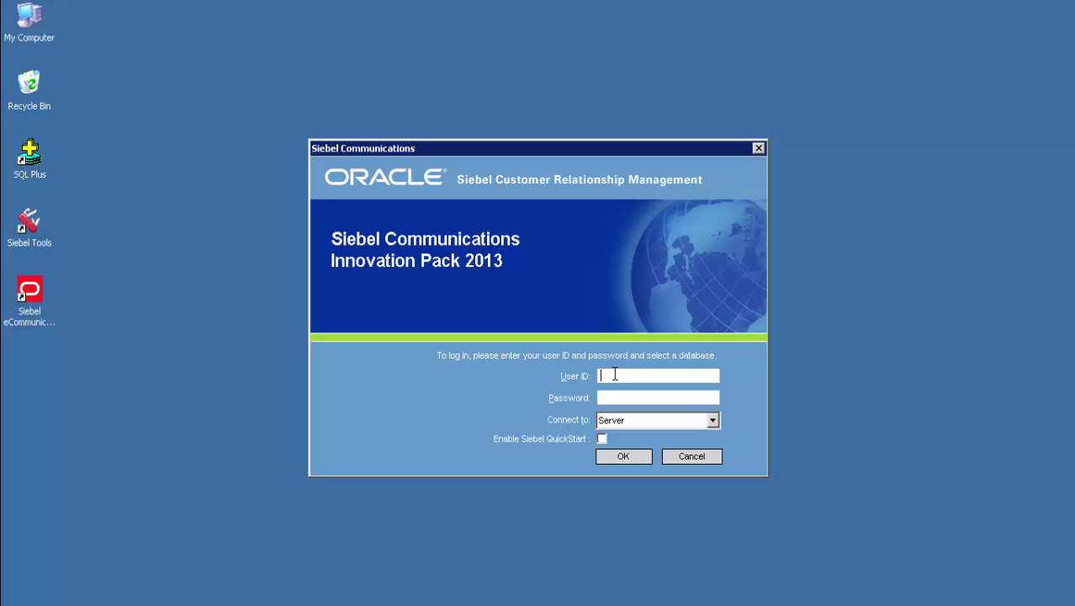
Enter the administrator user ID in the Siebel login dialog and move to the password field.
{"action": "key", "text": "Tab"}
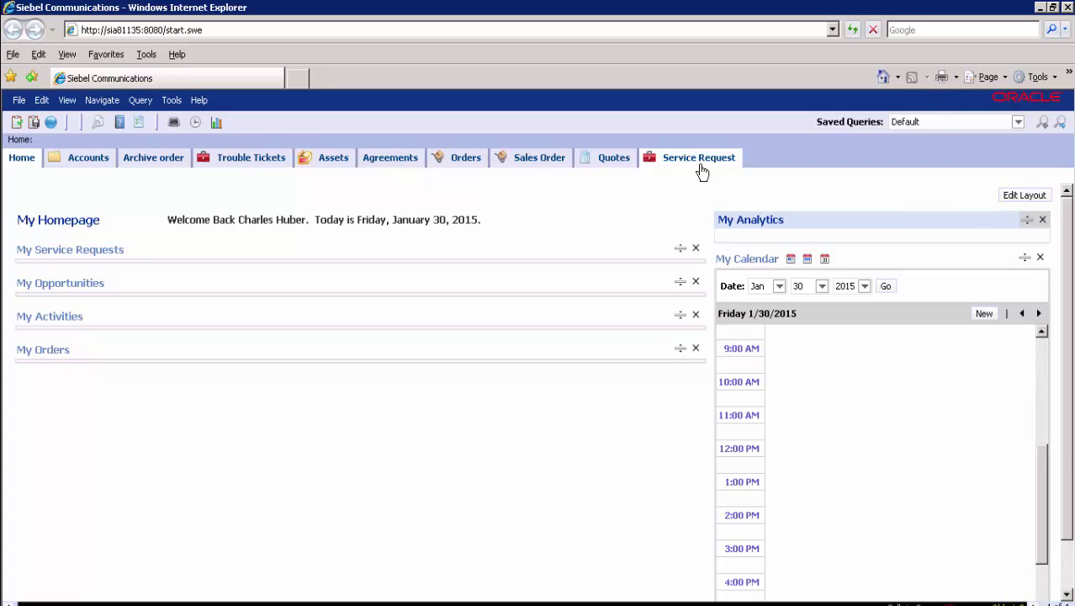
Switch the Service Requests List to All Service Requests across Organizations.
{"action": "left_click", "coordinate": [699, 163]}
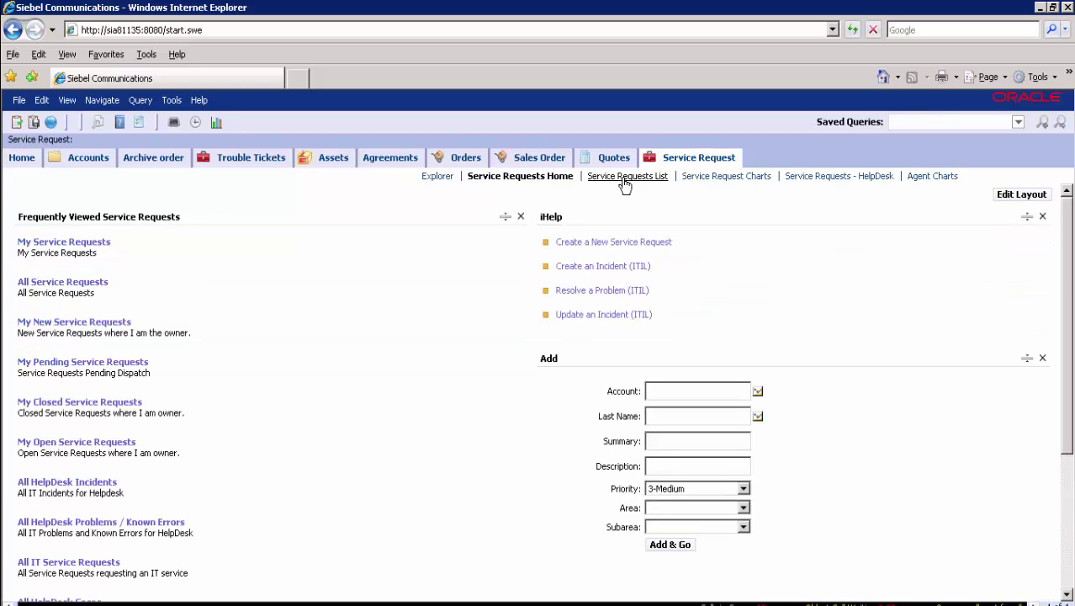
{"action": "left_click", "coordinate": [624, 178]}
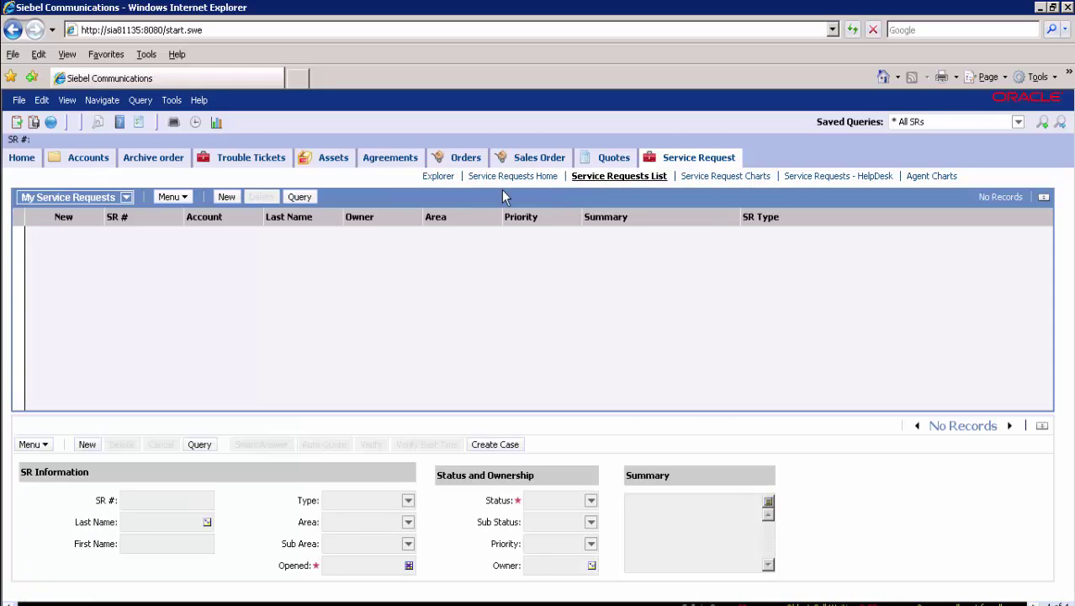
{"action": "left_click", "coordinate": [104, 199]}
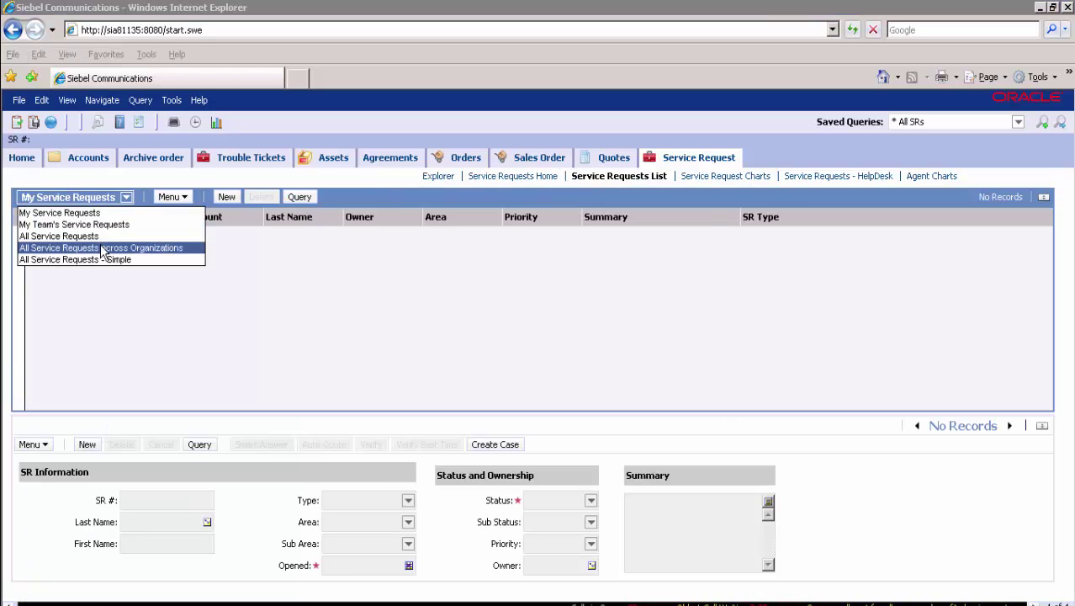
{"action": "left_click", "coordinate": [104, 248]}
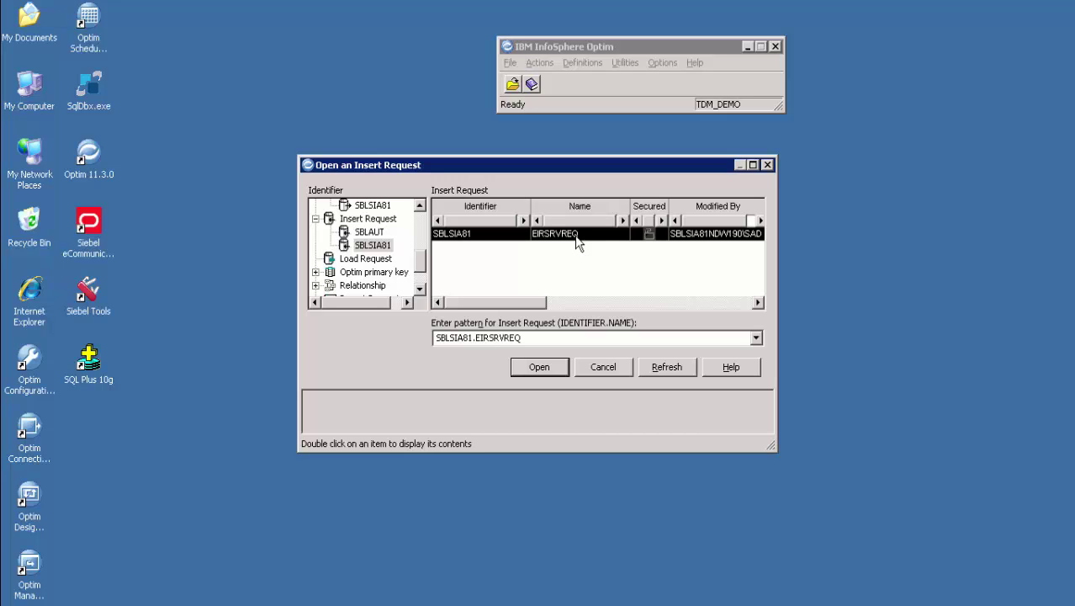
Open insert request SBLSIA81.EIRSRVREQ and refresh its source file to SBLSIA81_E_SRVREQ_EXT_0010.XF.
{"action": "double_click", "coordinate": [576, 235]}
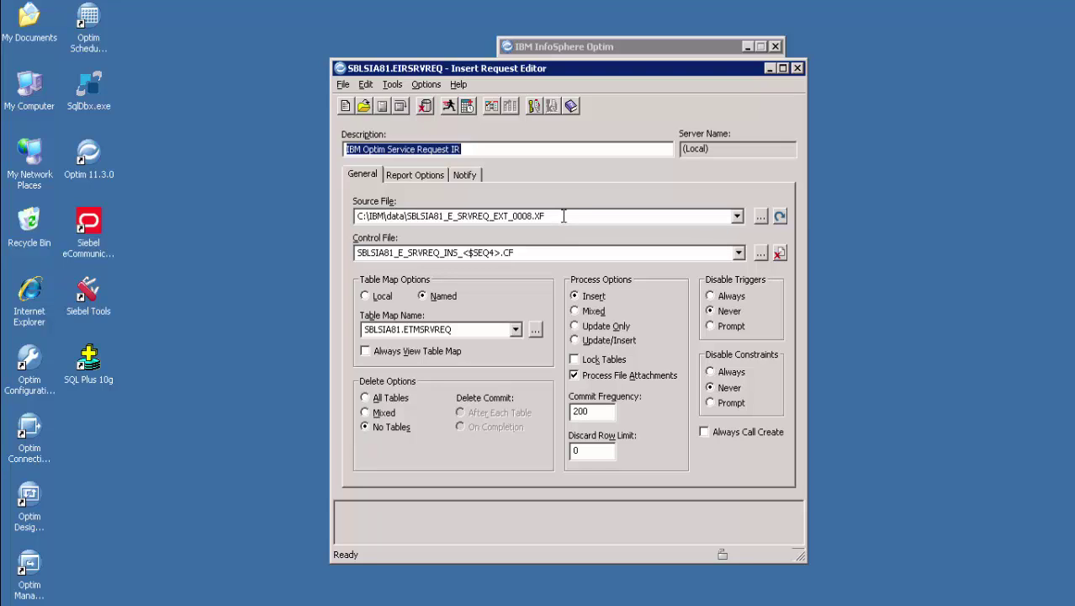
{"action": "double_click", "coordinate": [564, 216]}
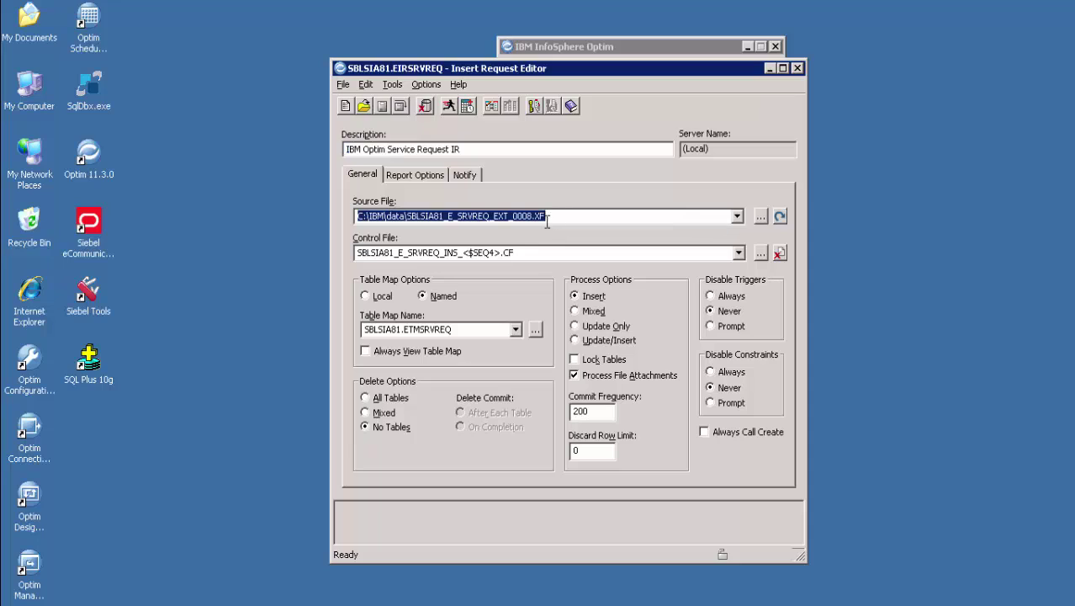
{"action": "double_click", "coordinate": [522, 253]}
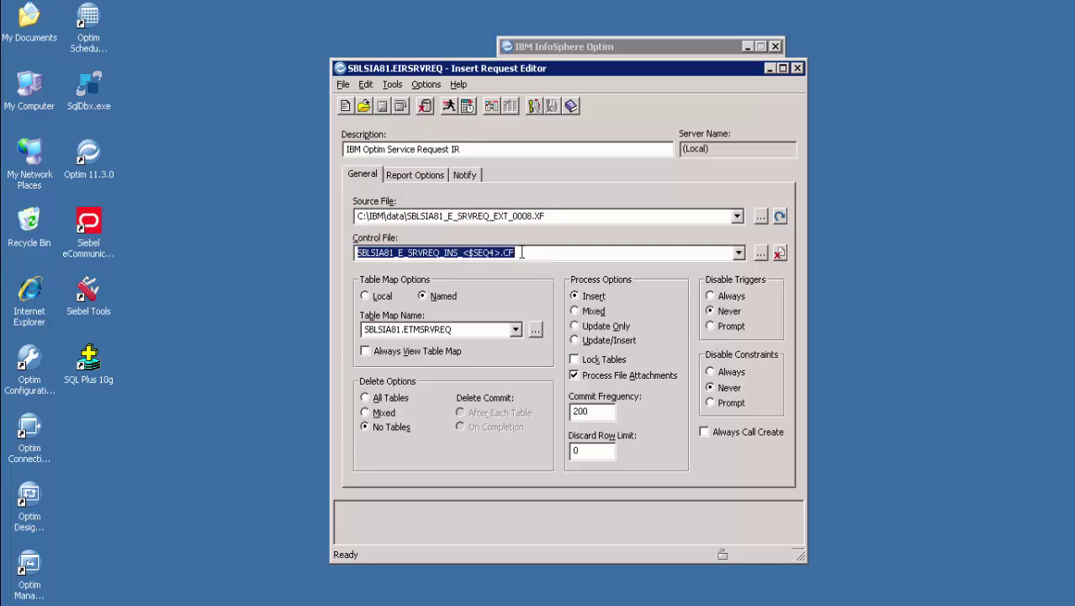
{"action": "left_click", "coordinate": [627, 294]}
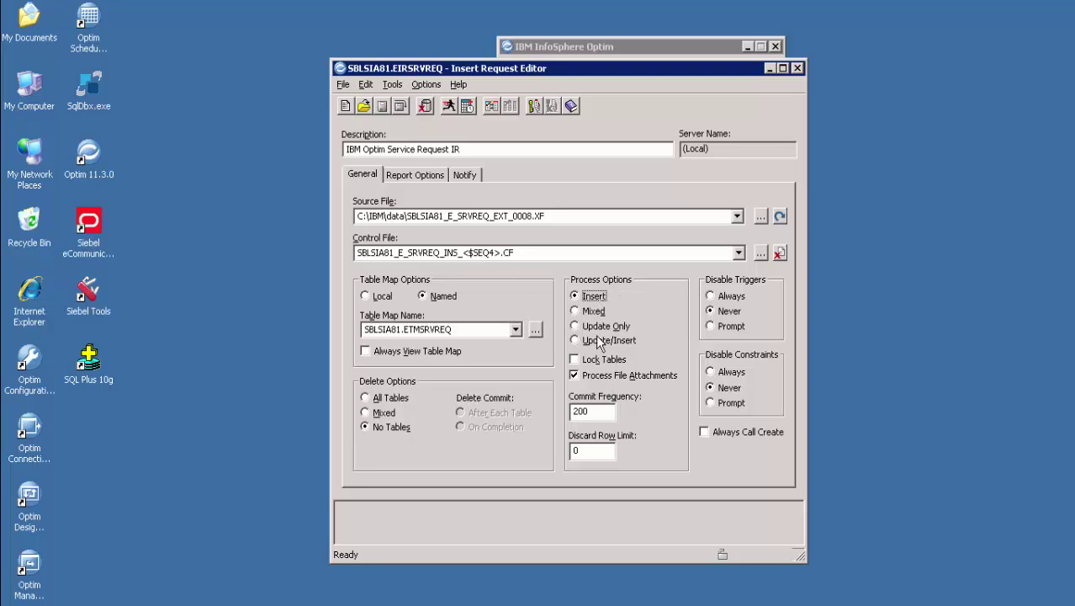
{"action": "double_click", "coordinate": [476, 330]}
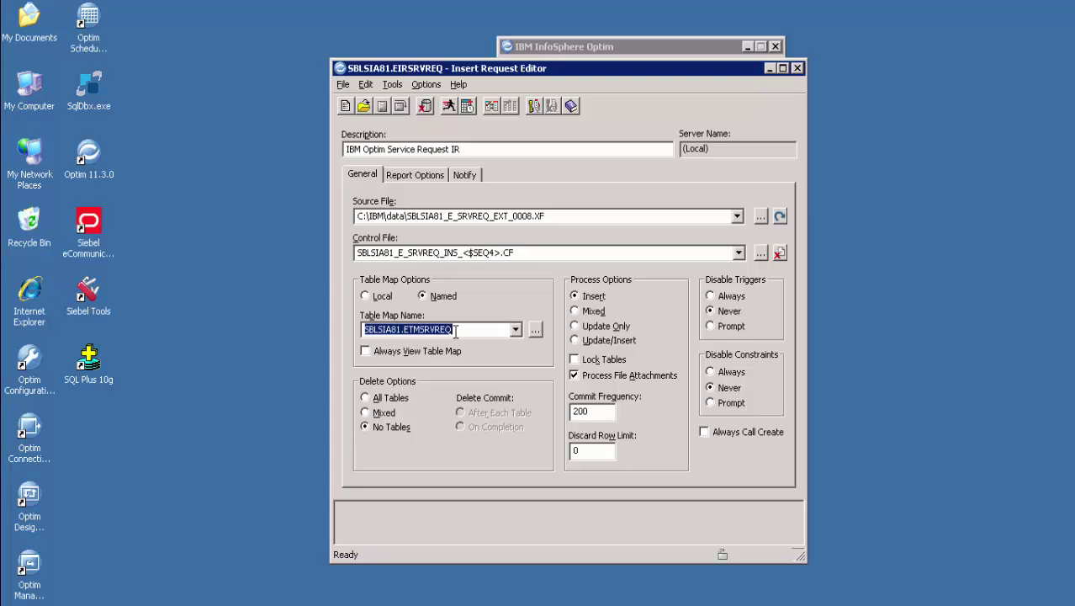
{"action": "left_click", "coordinate": [779, 217]}
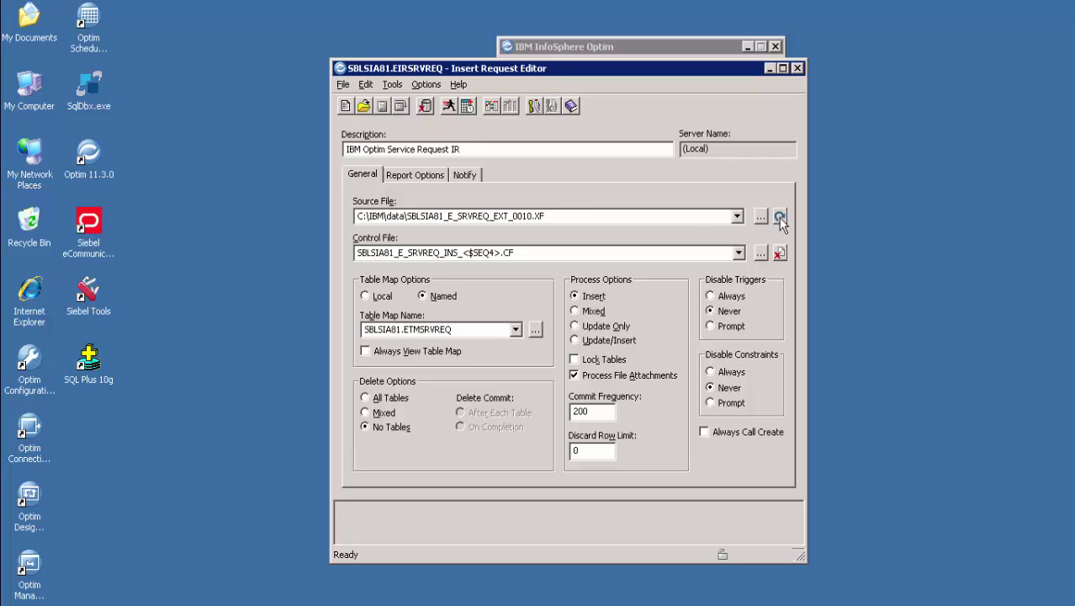
Save the insert request, then maximize the resulting Insert Process Report.
{"action": "left_click", "coordinate": [383, 106]}
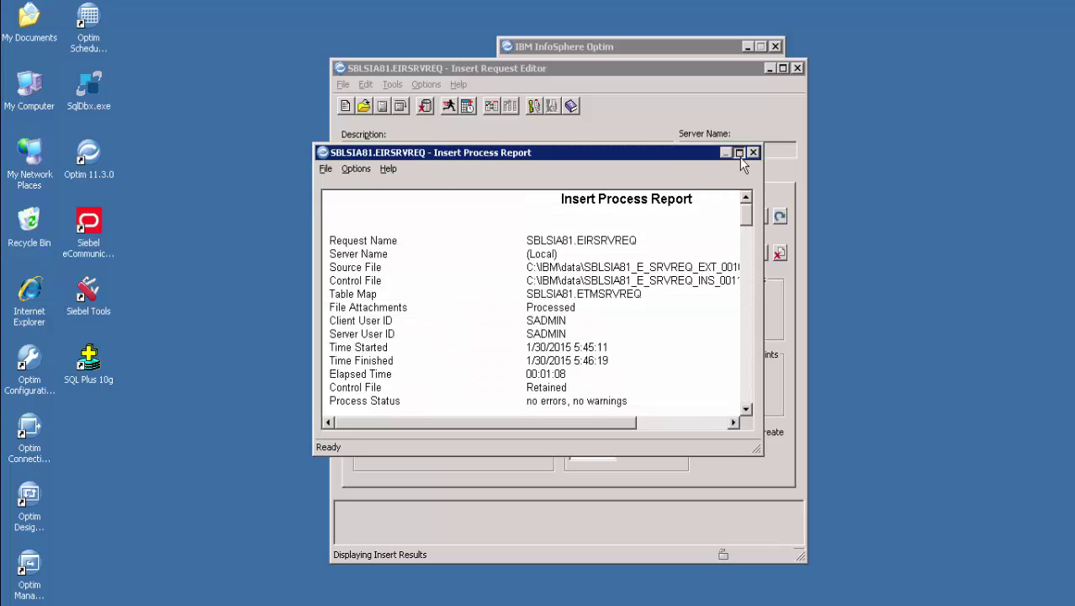
{"action": "left_click", "coordinate": [739, 153]}
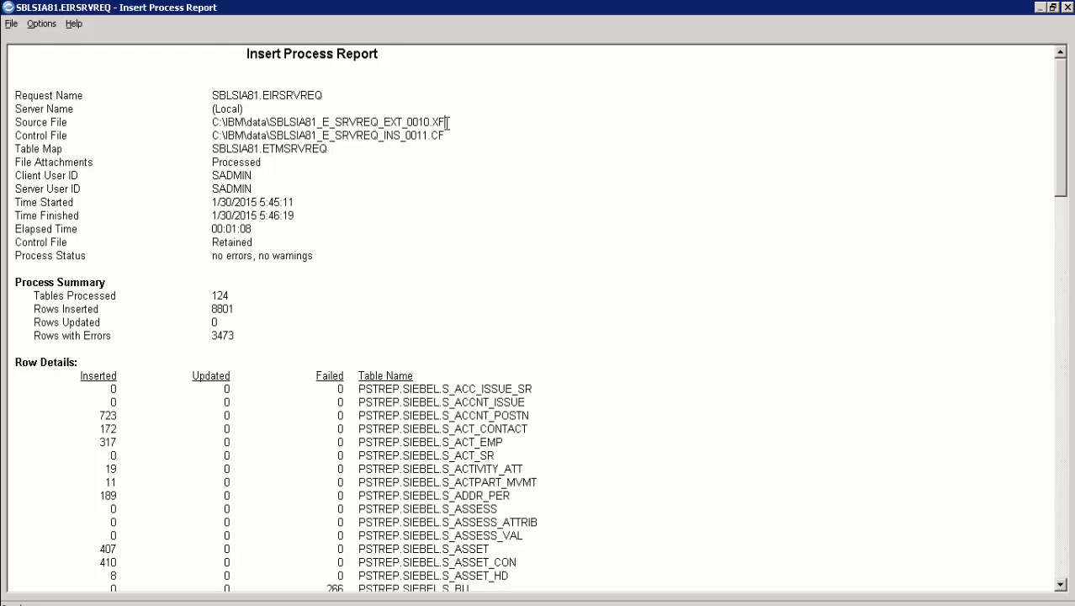
Highlight the source file, control file, attachment status and no-errors process status in the report.
{"action": "left_click_drag", "start_coordinate": [448, 122], "coordinate": [215, 122]}
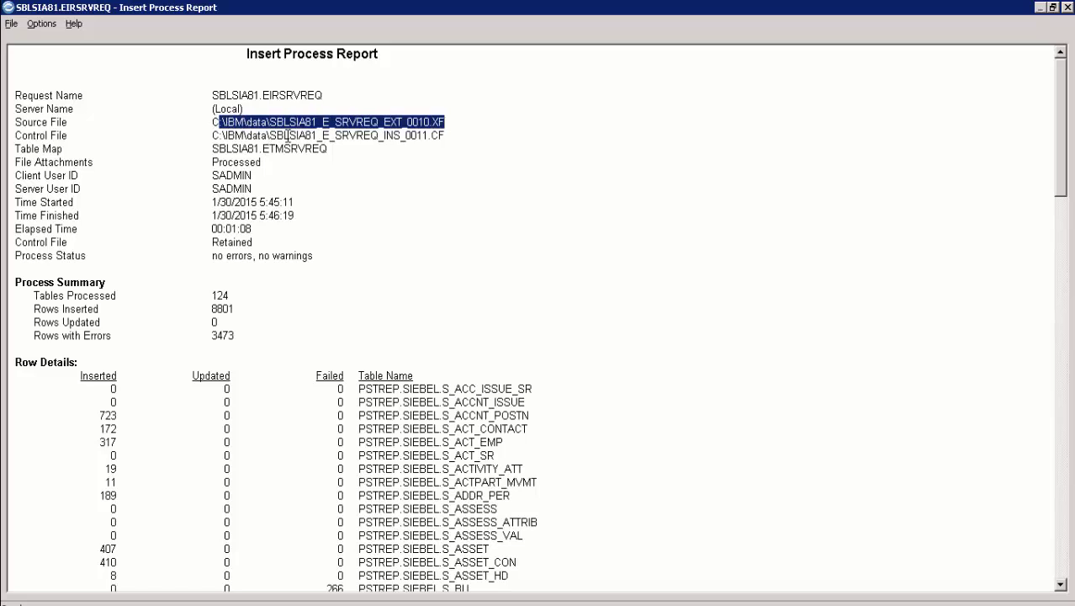
{"action": "left_click_drag", "start_coordinate": [454, 137], "coordinate": [207, 140]}
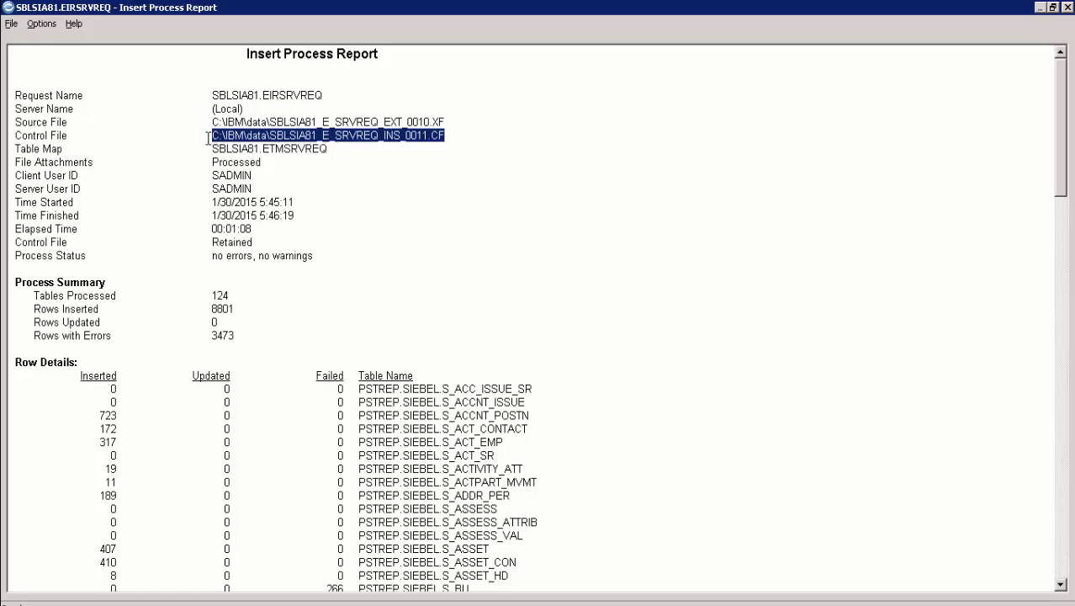
{"action": "left_click_drag", "start_coordinate": [262, 161], "coordinate": [203, 158]}
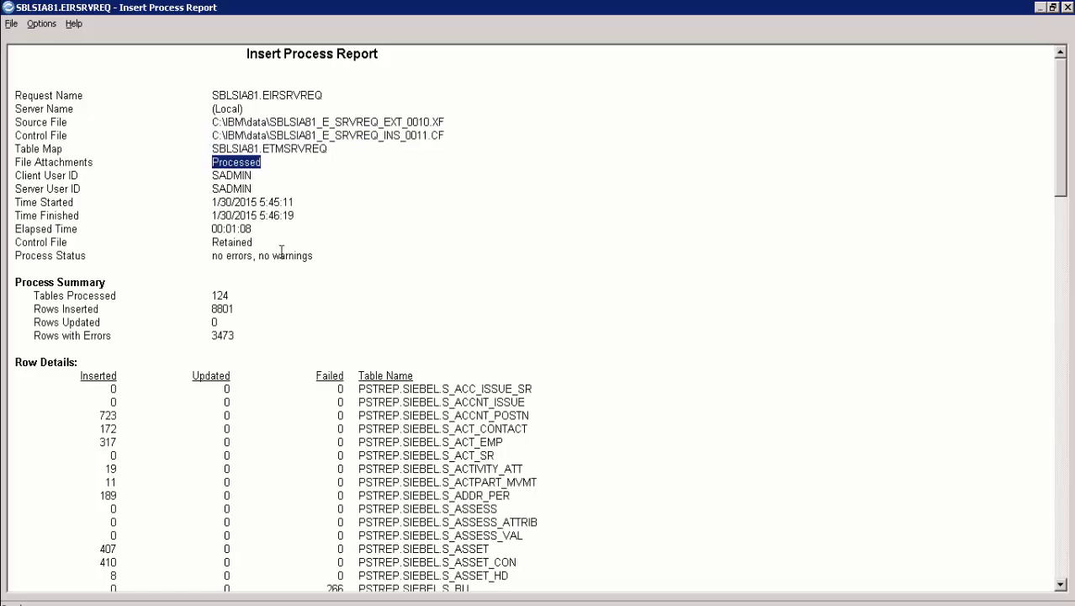
{"action": "left_click_drag", "start_coordinate": [317, 254], "coordinate": [206, 253]}
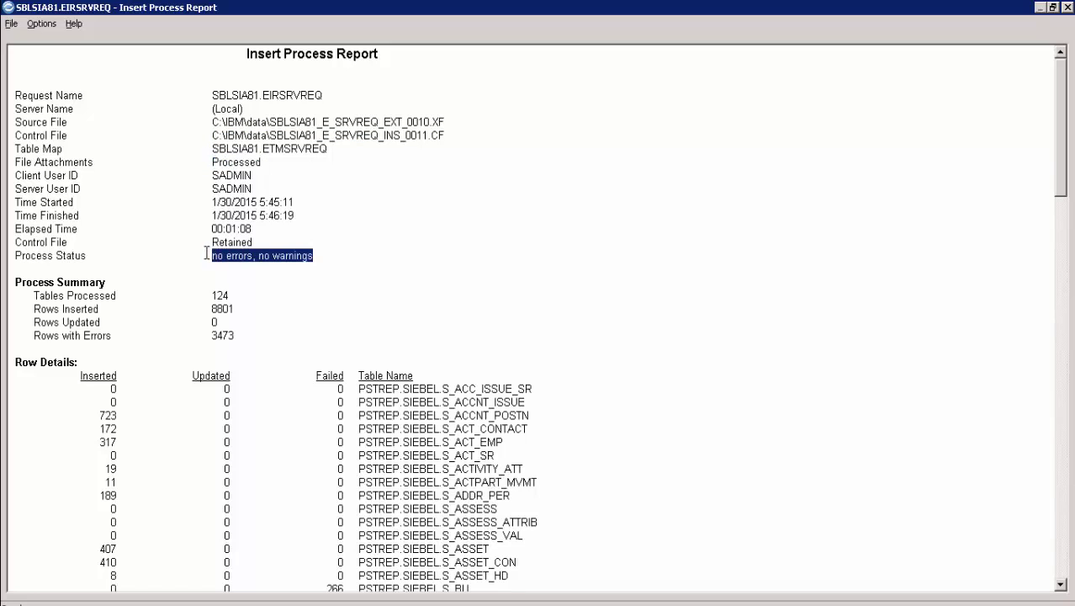
{"action": "left_click", "coordinate": [236, 294]}
Highlight the 124 tables and 3473 rows with errors, then scroll through Row Details.
{"action": "left_click_drag", "start_coordinate": [230, 295], "coordinate": [207, 308]}
{"action": "left_click", "coordinate": [237, 308]}
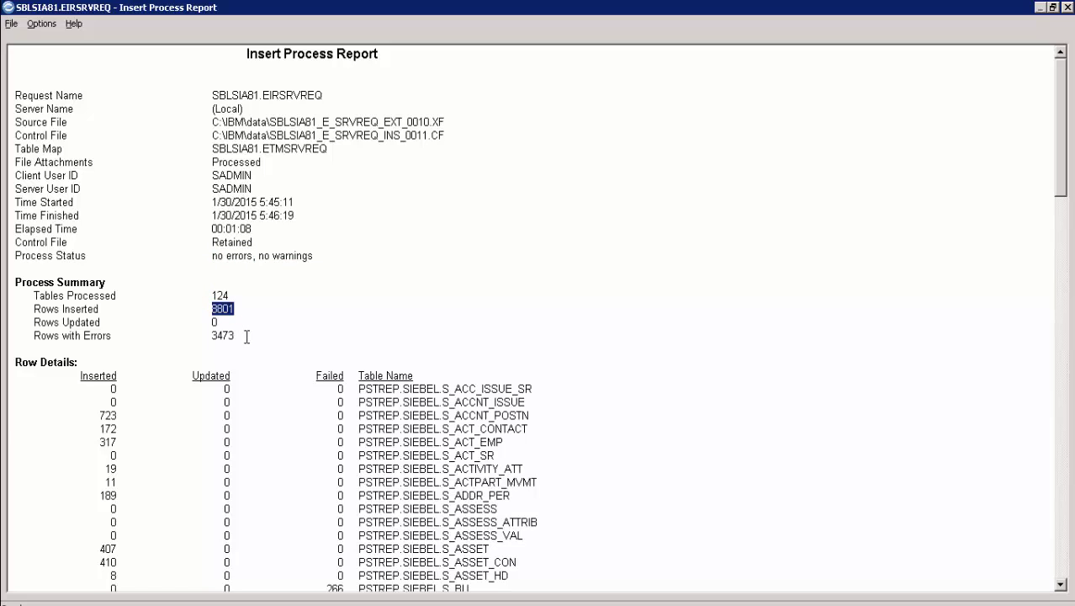
{"action": "left_click", "coordinate": [230, 333]}
{"action": "left_click_drag", "start_coordinate": [230, 334], "coordinate": [204, 331]}
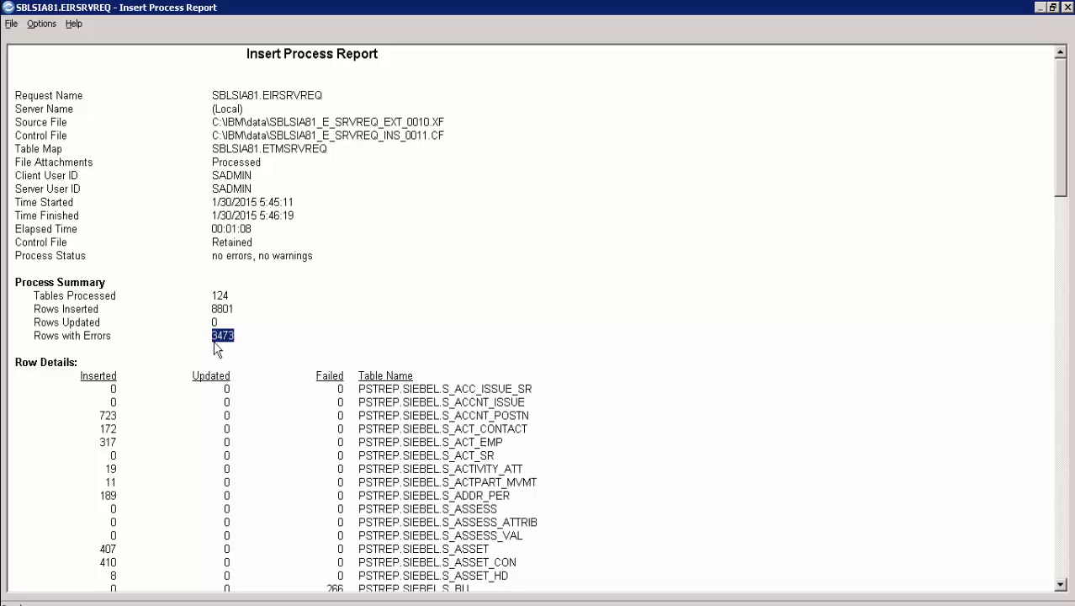
{"action": "left_click", "coordinate": [101, 389]}
{"action": "scroll", "coordinate": [100, 390], "scroll_direction": "down", "scroll_amount": 1}
{"action": "scroll", "coordinate": [99, 388], "scroll_direction": "down", "scroll_amount": 12}
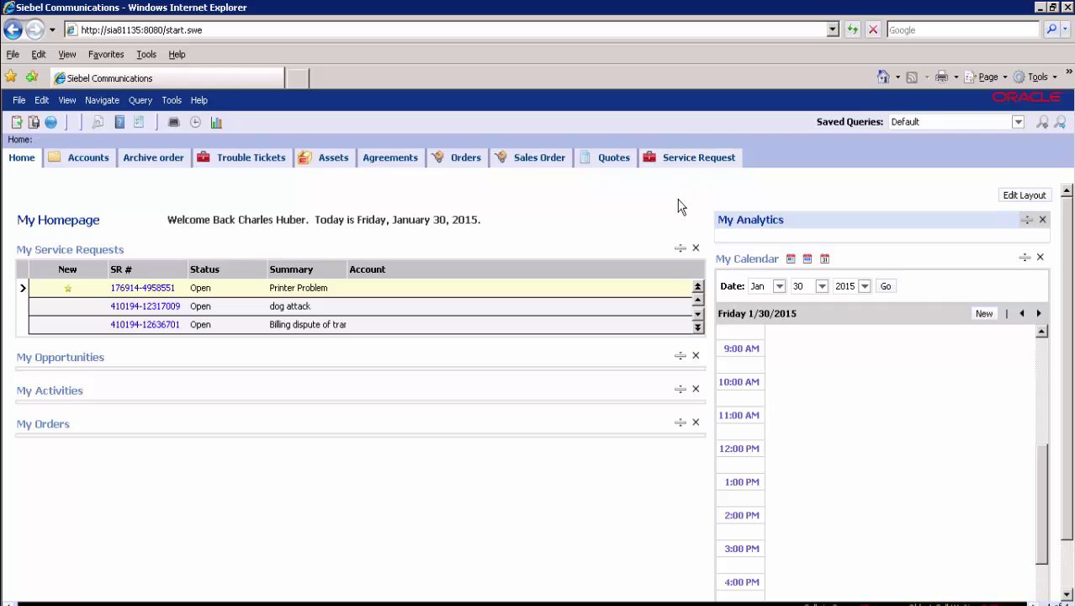
Show All Service Requests across Organizations and start a new query on the SR # field.
{"action": "left_click", "coordinate": [697, 162]}
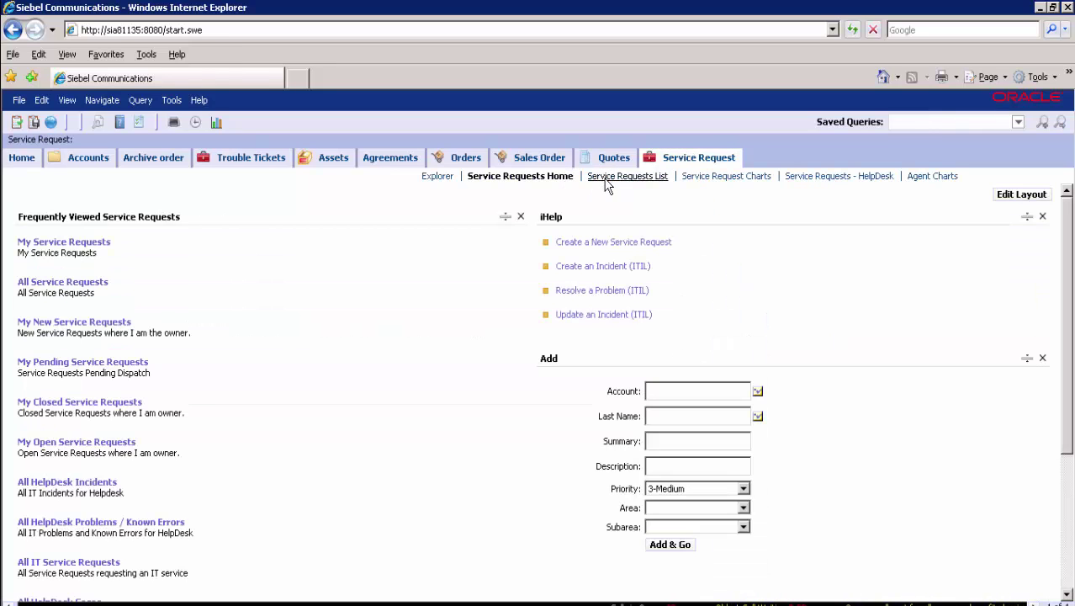
{"action": "left_click", "coordinate": [605, 176]}
{"action": "left_click", "coordinate": [126, 196]}
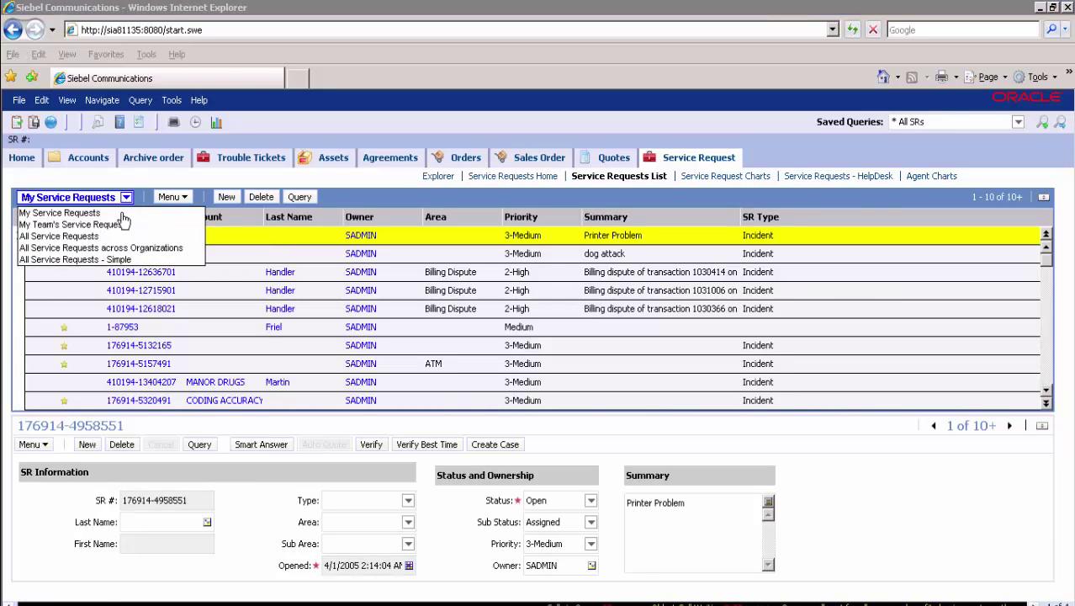
{"action": "left_click", "coordinate": [116, 247]}
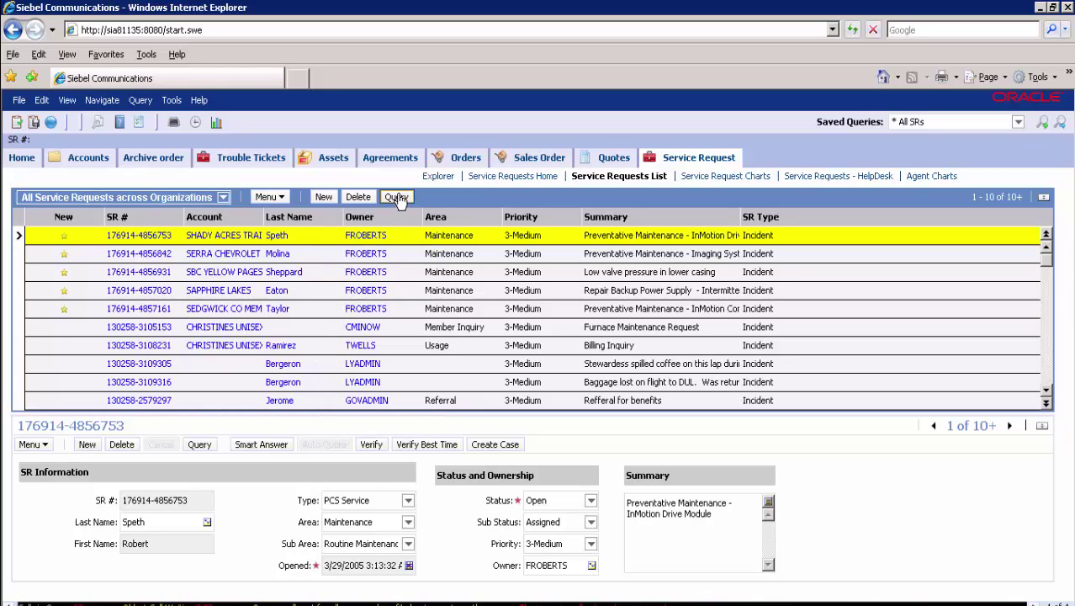
{"action": "left_click", "coordinate": [396, 197]}
{"action": "left_click", "coordinate": [130, 240]}
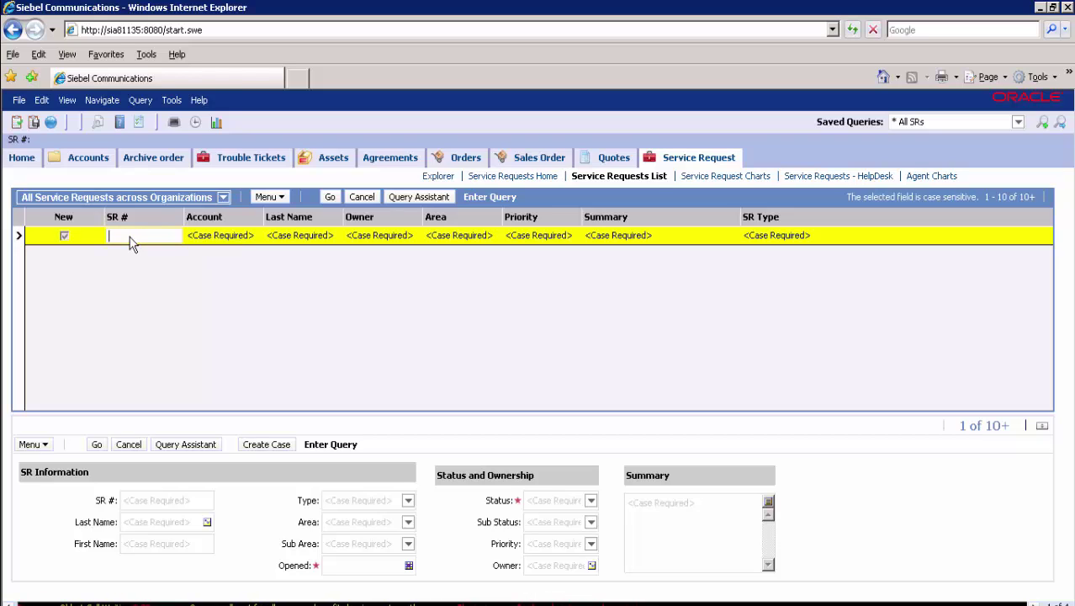
{"action": "key", "text": "Return"}
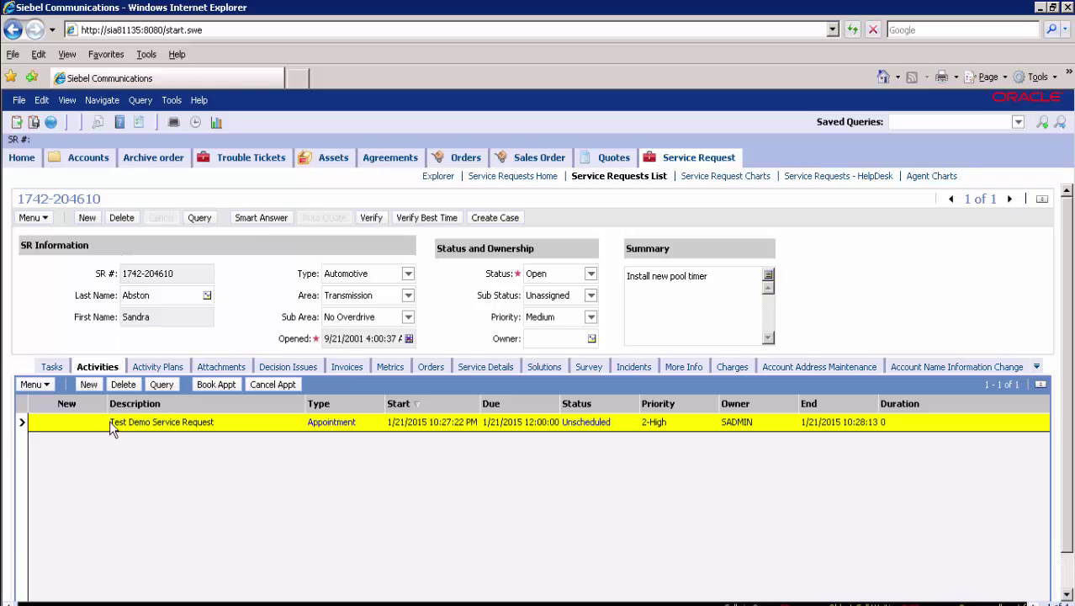
{"action": "left_click", "coordinate": [202, 366]}
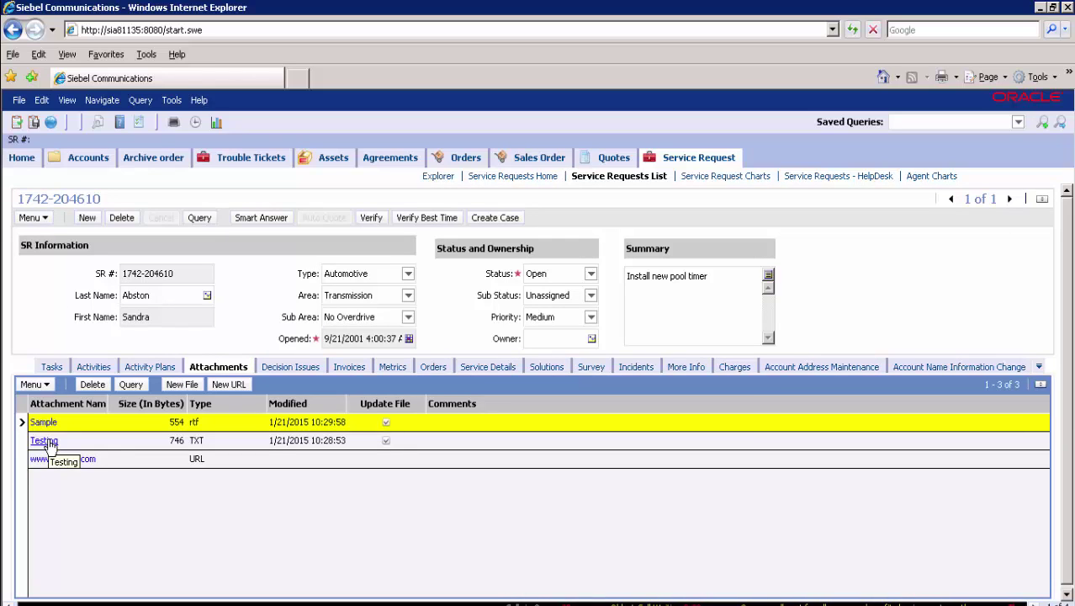
{"action": "left_click", "coordinate": [44, 441]}
{"action": "left_click", "coordinate": [450, 354]}
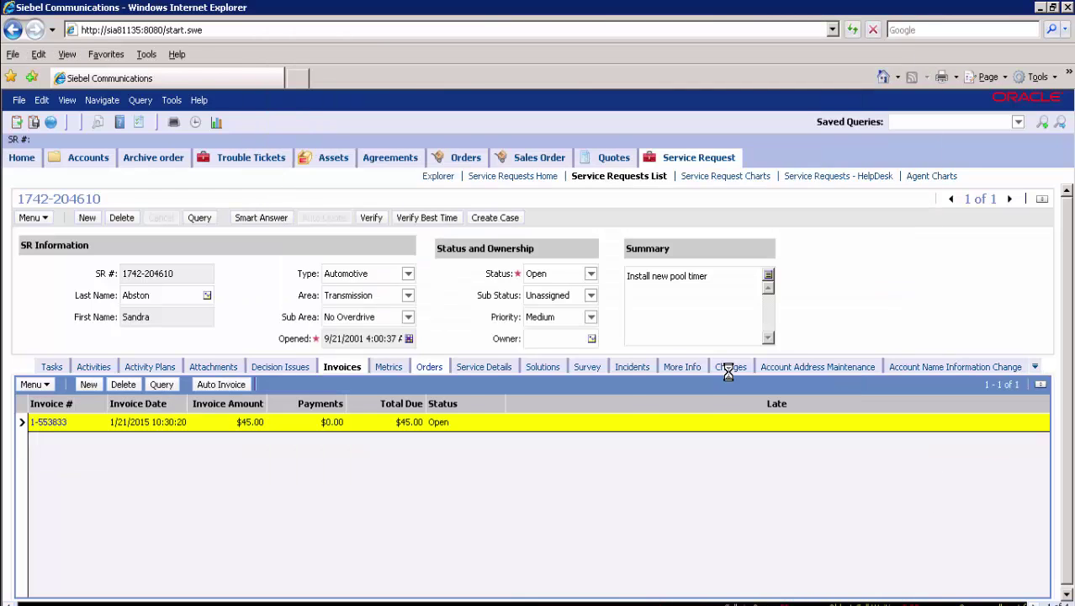
{"action": "left_click", "coordinate": [726, 368]}
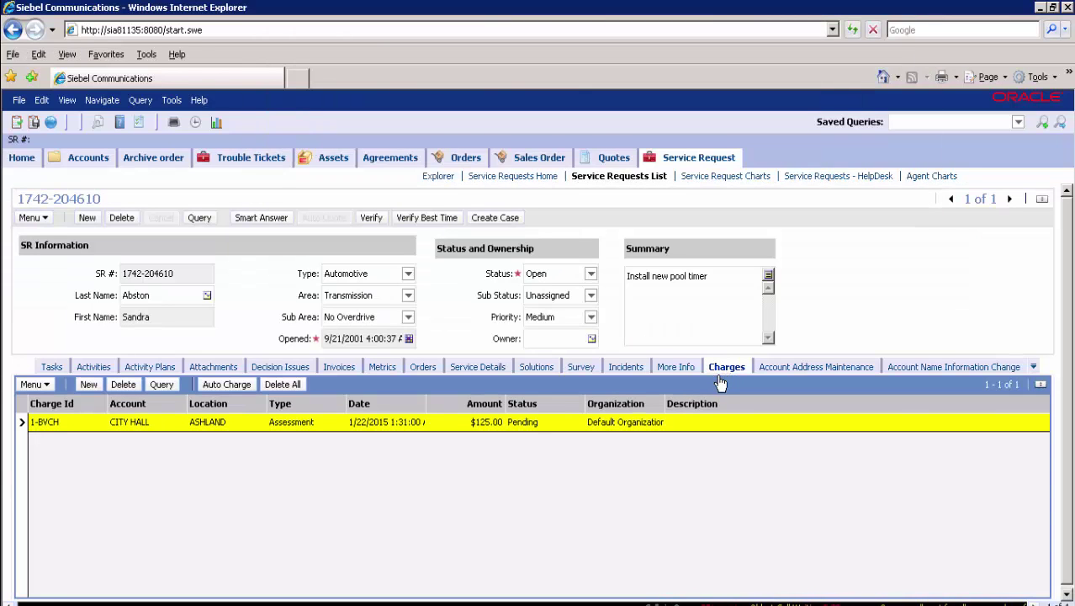